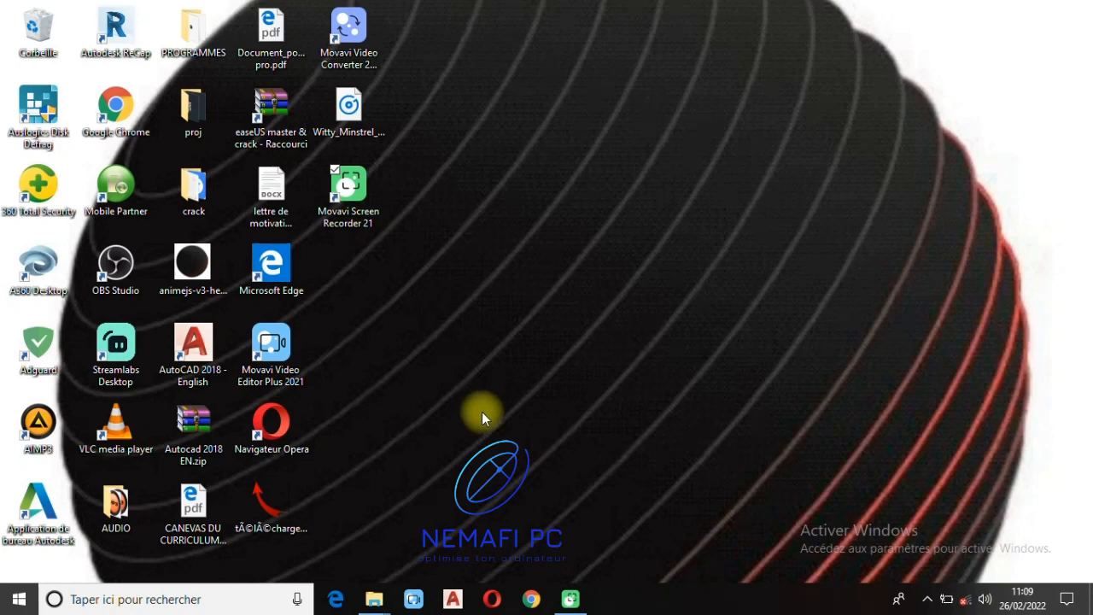
Step: Close the File Explorer window that shows the EUC search results
mouse_move(372, 597)
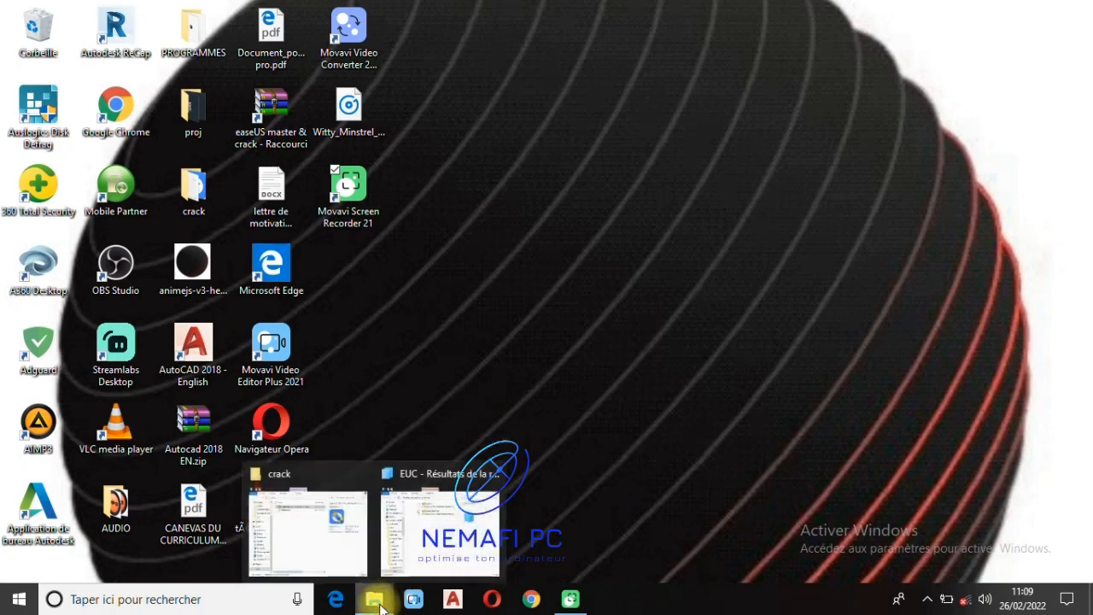
mouse_move(493, 471)
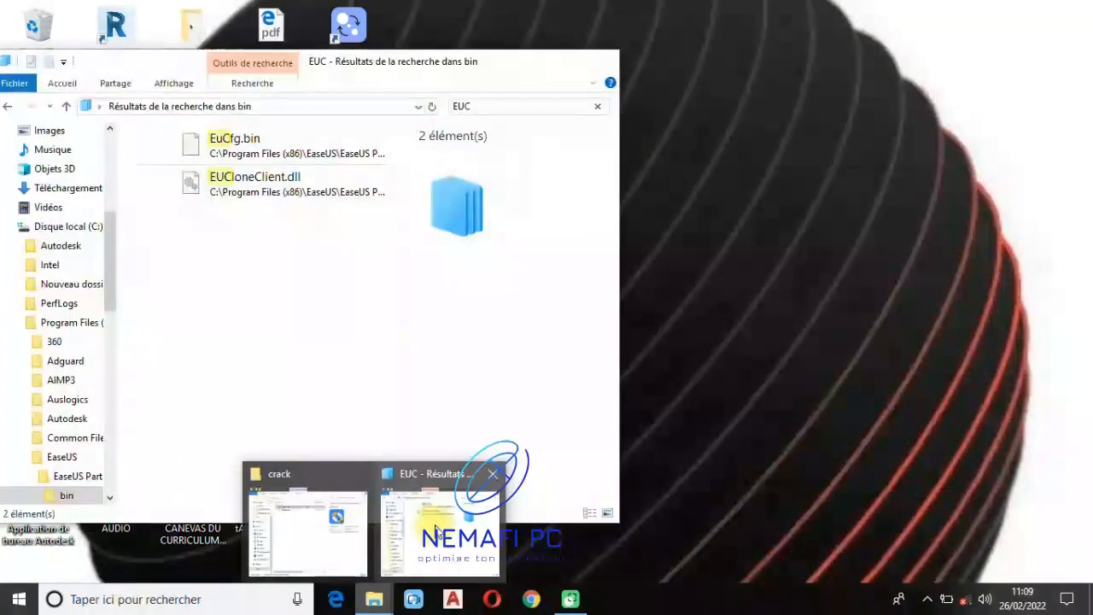
left_click(496, 471)
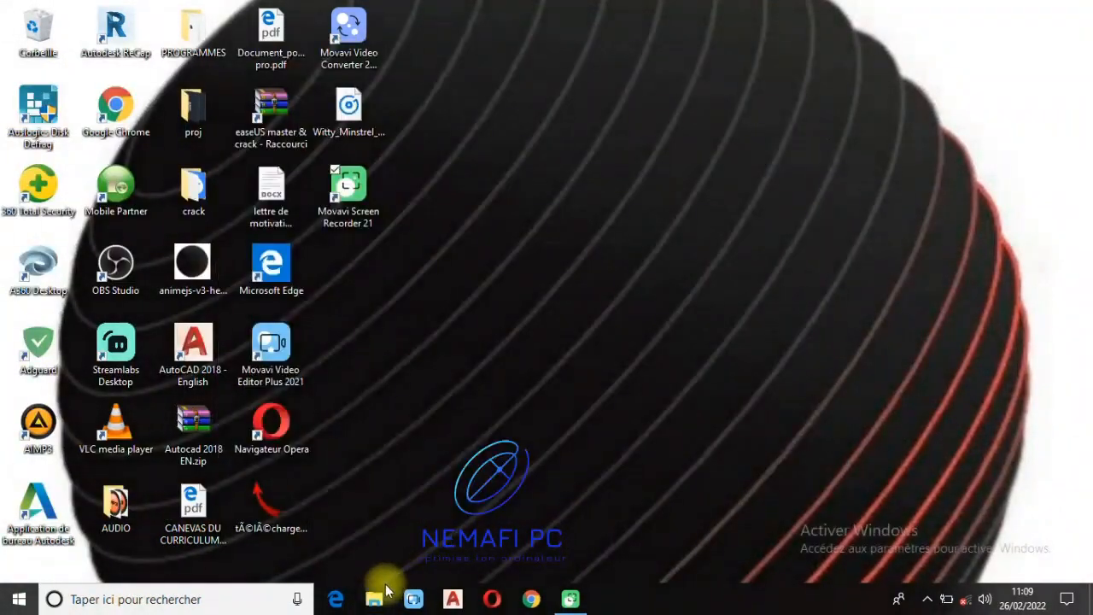
Step: Open the Téléchargements folder in a maximised File Explorer window and bring its archive files into view
left_click(380, 593)
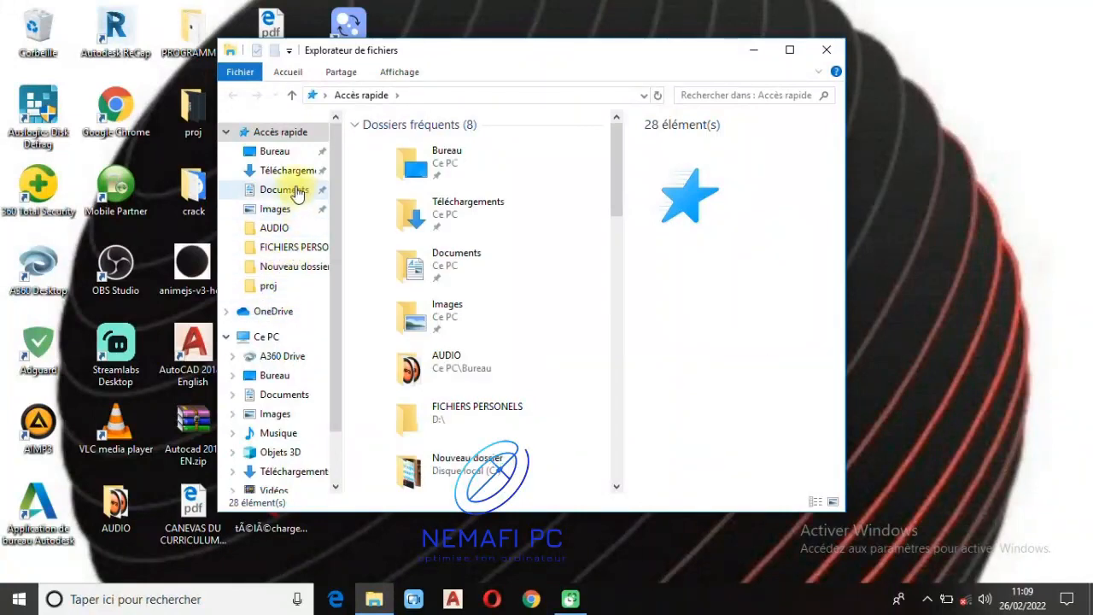
left_click(280, 171)
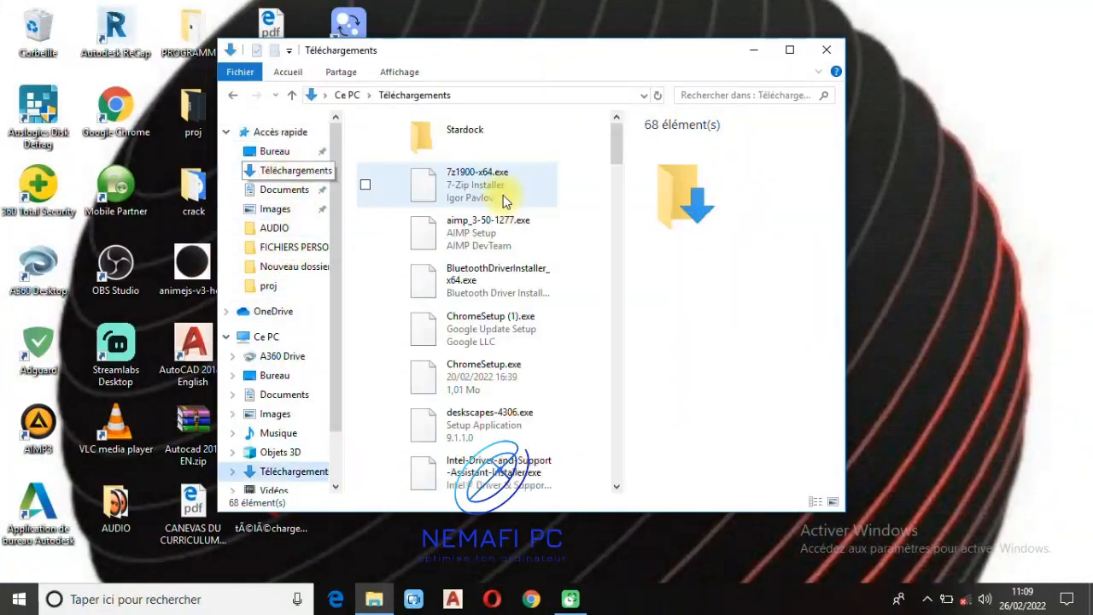
left_click(791, 51)
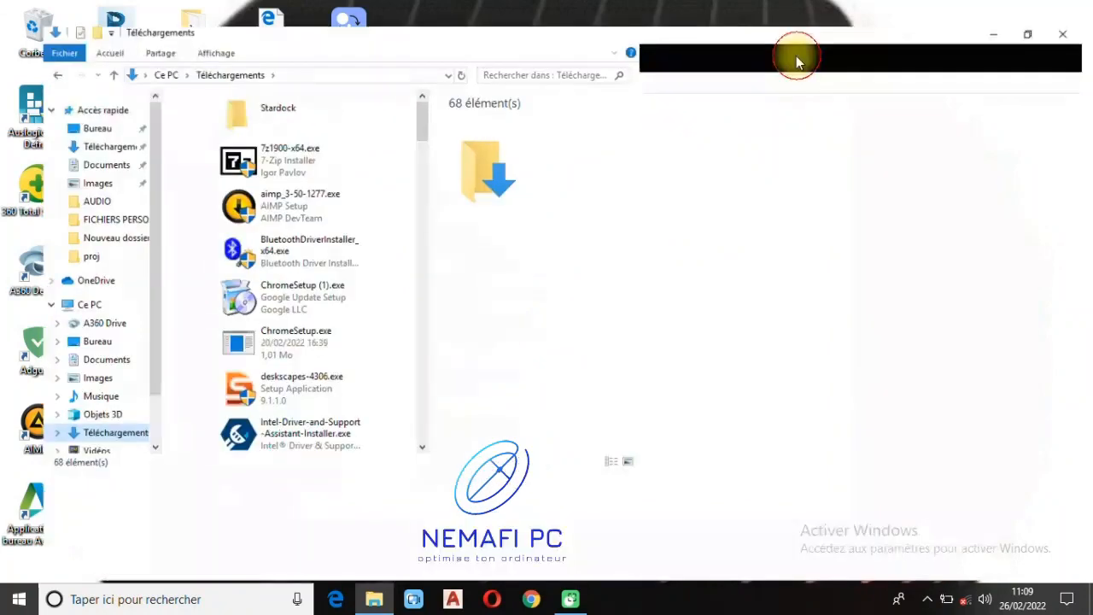
scroll(504, 256, "down", 10)
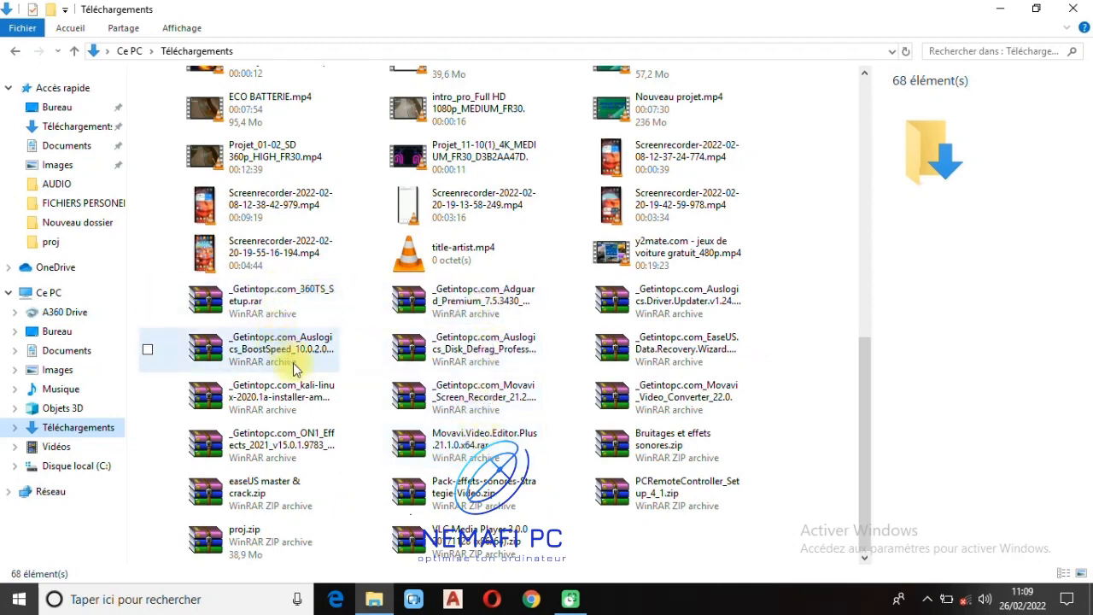
Step: Open easeUS master & crack.zip and run Setup.exe with Français as the installation language
left_click(278, 500)
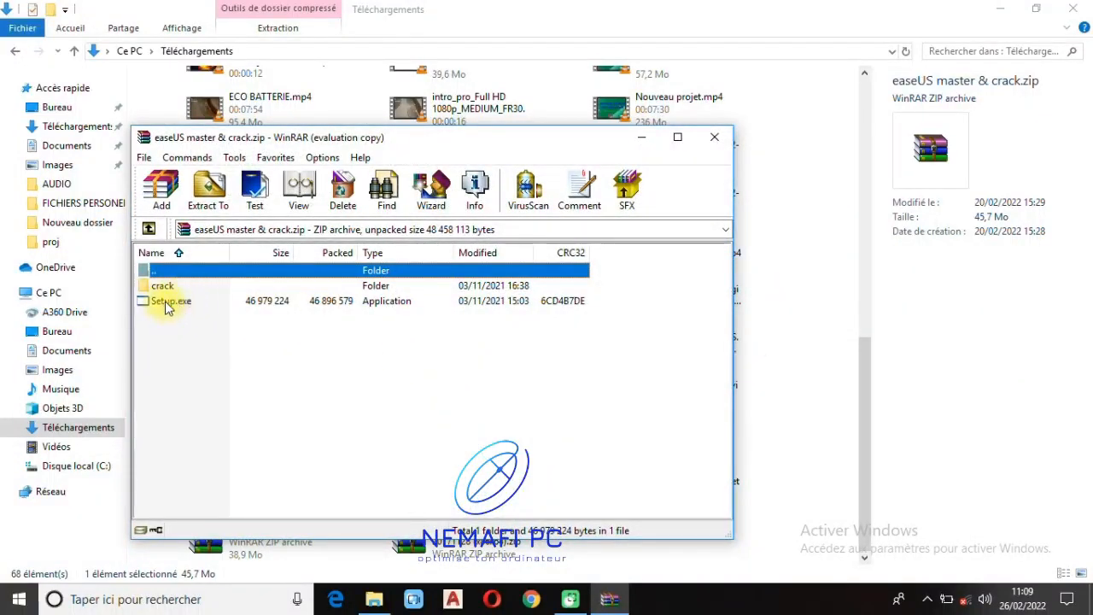
double_click(168, 307)
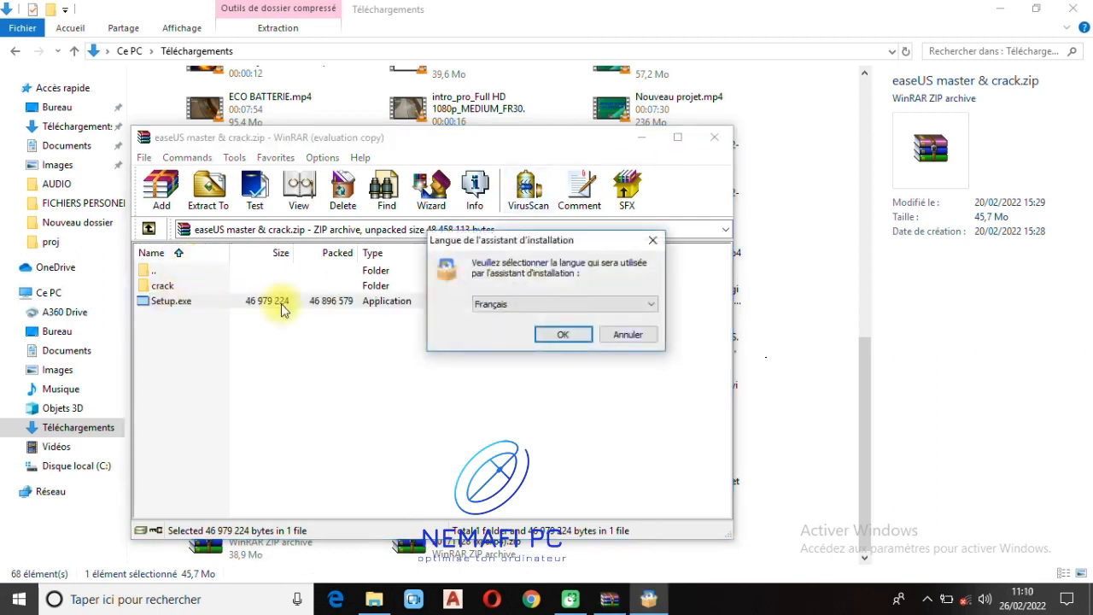
left_click(560, 334)
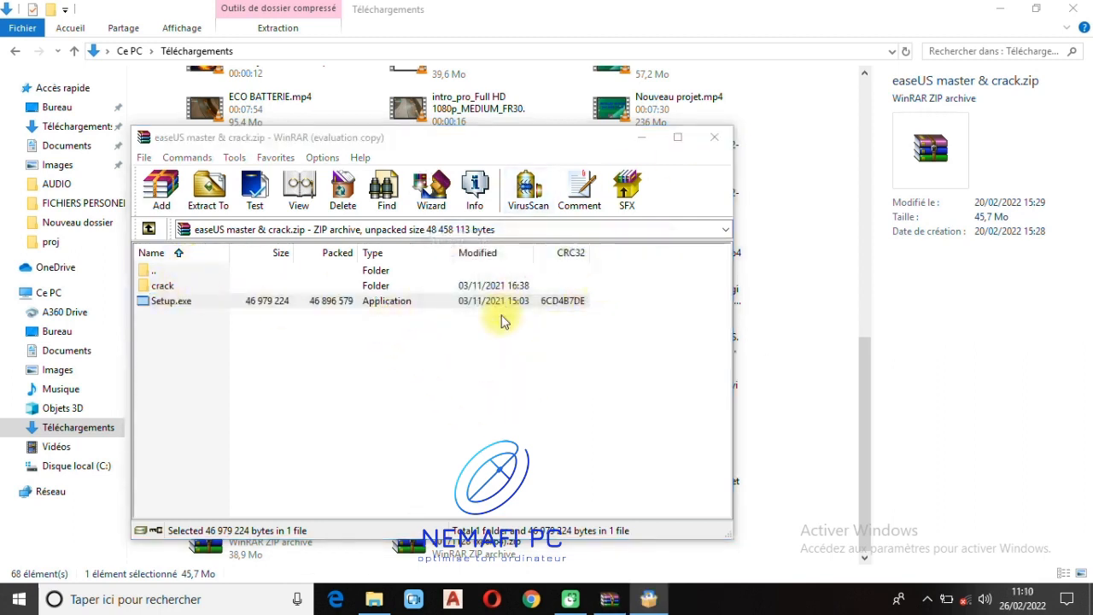
double_click(181, 287)
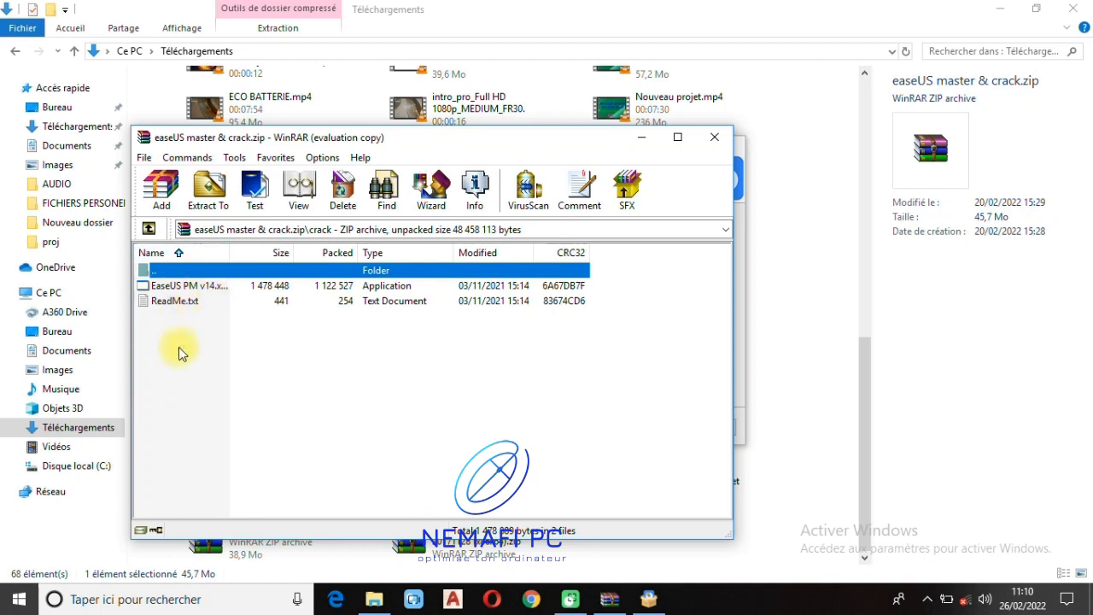
left_click_drag(178, 341, 175, 289)
right_click(206, 285)
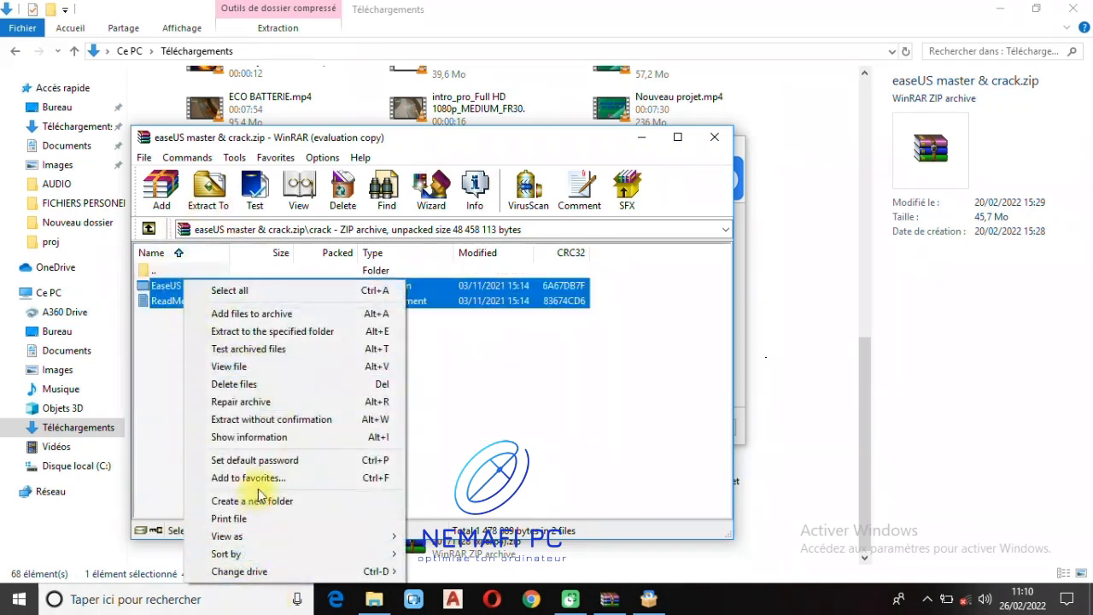
left_click(248, 335)
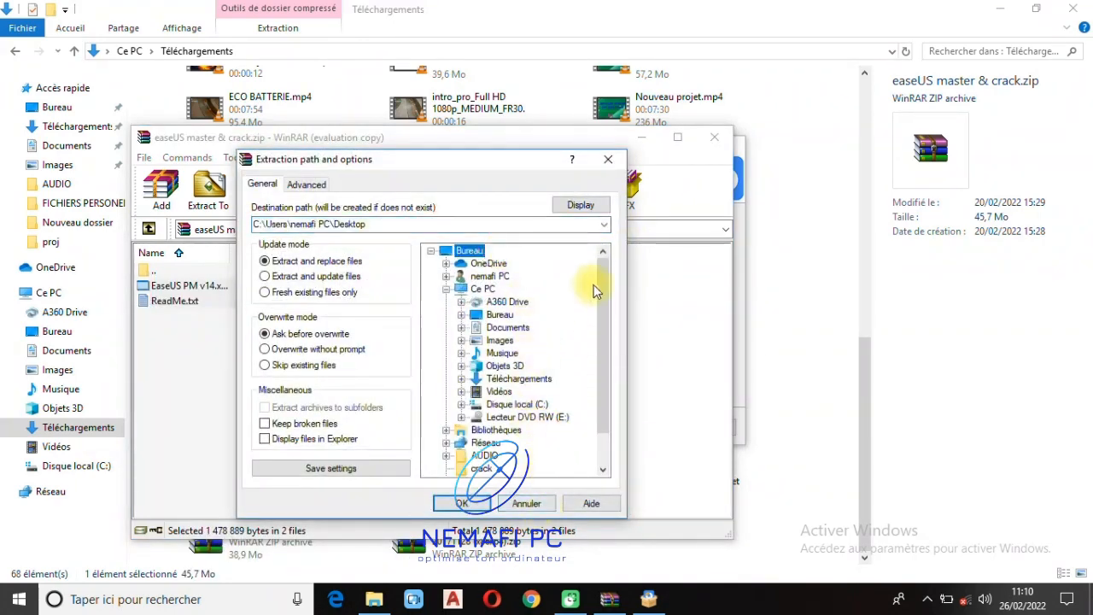
left_click(607, 159)
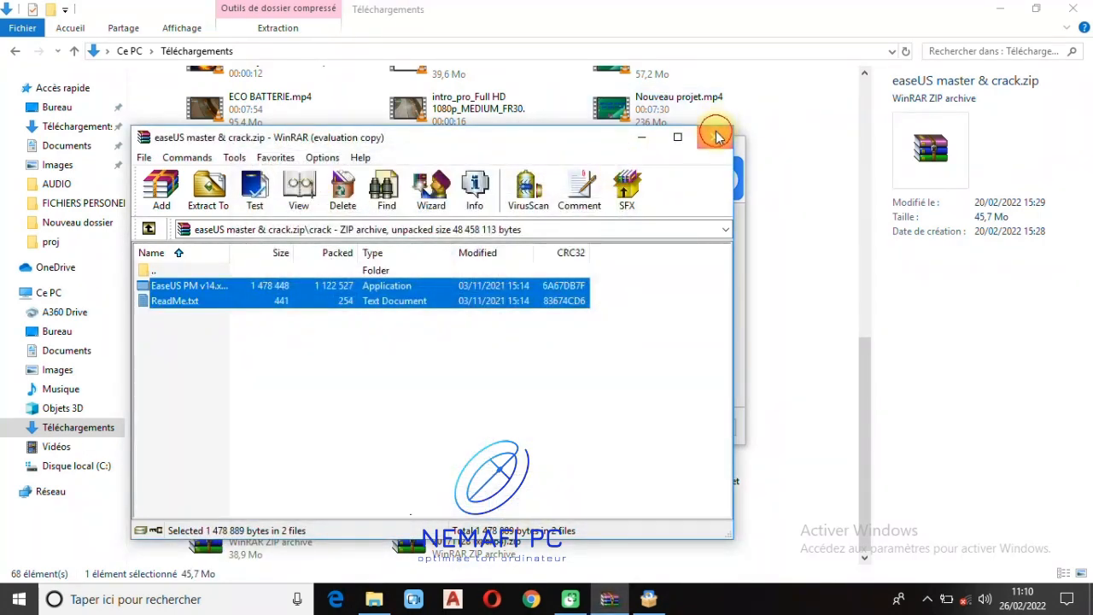
Step: Close the archive and install EaseUS Partition Master Trial Edition in the existing folder, keeping EaseUS Partition Master 16.0 as the Start menu folder
left_click(714, 137)
left_click(631, 430)
left_click(622, 434)
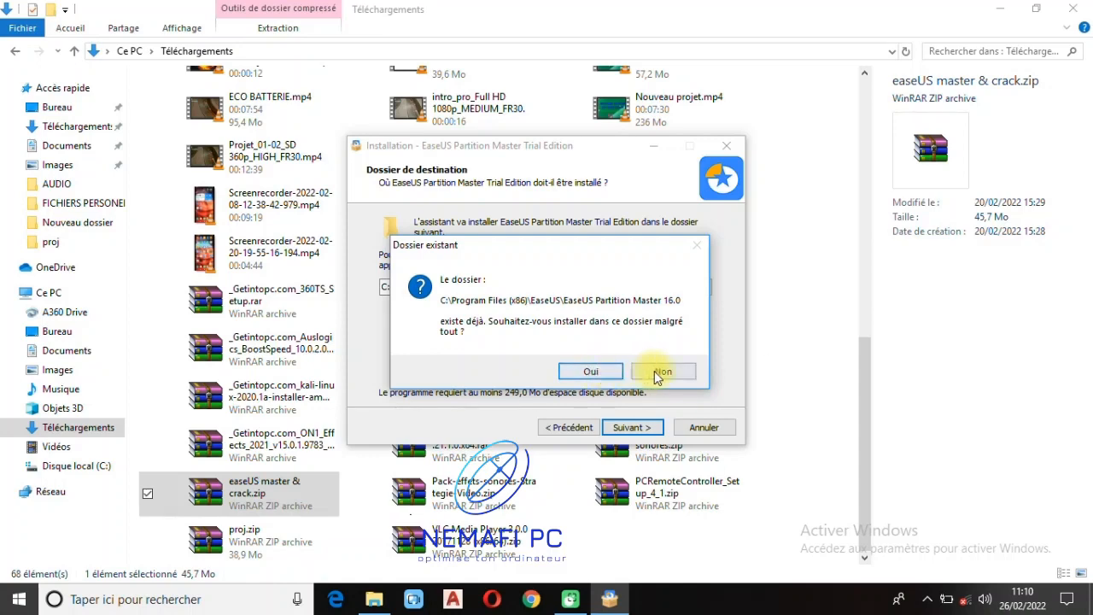
left_click(591, 372)
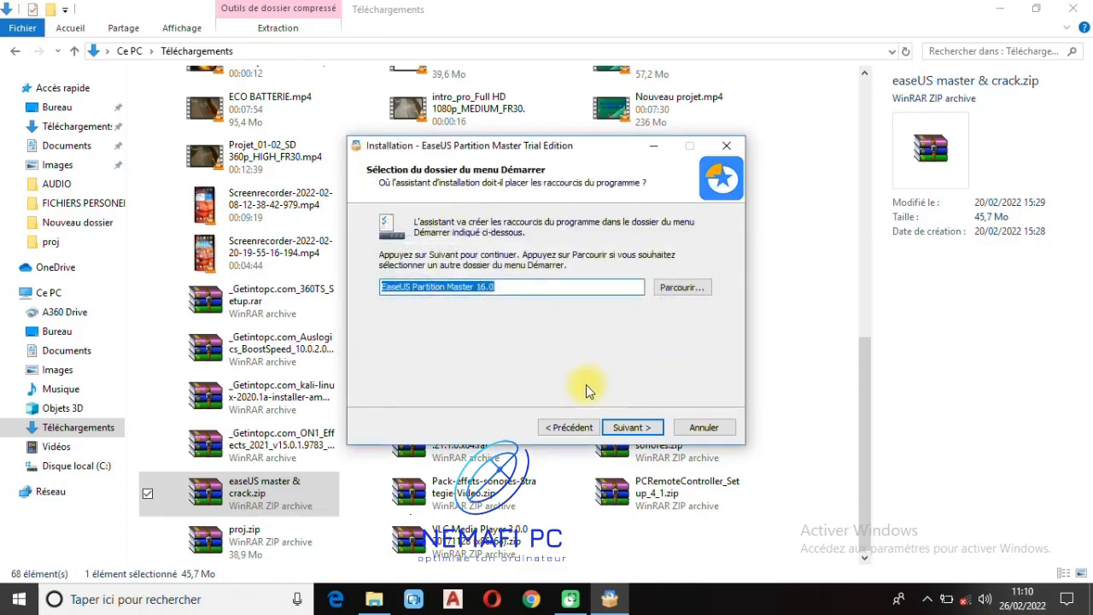
left_click(638, 427)
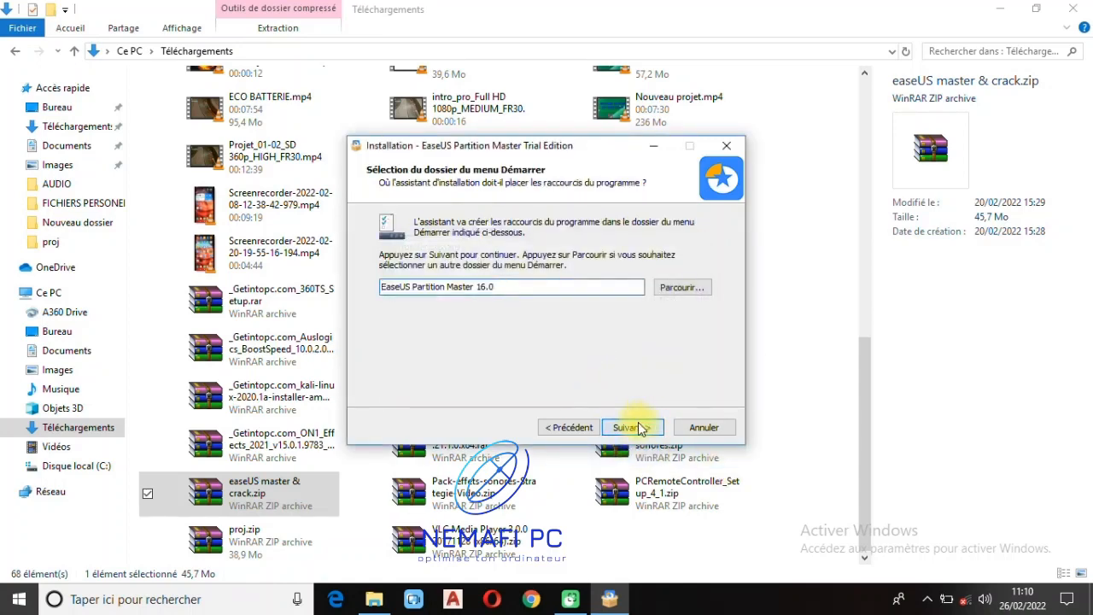
left_click(633, 427)
left_click(633, 427)
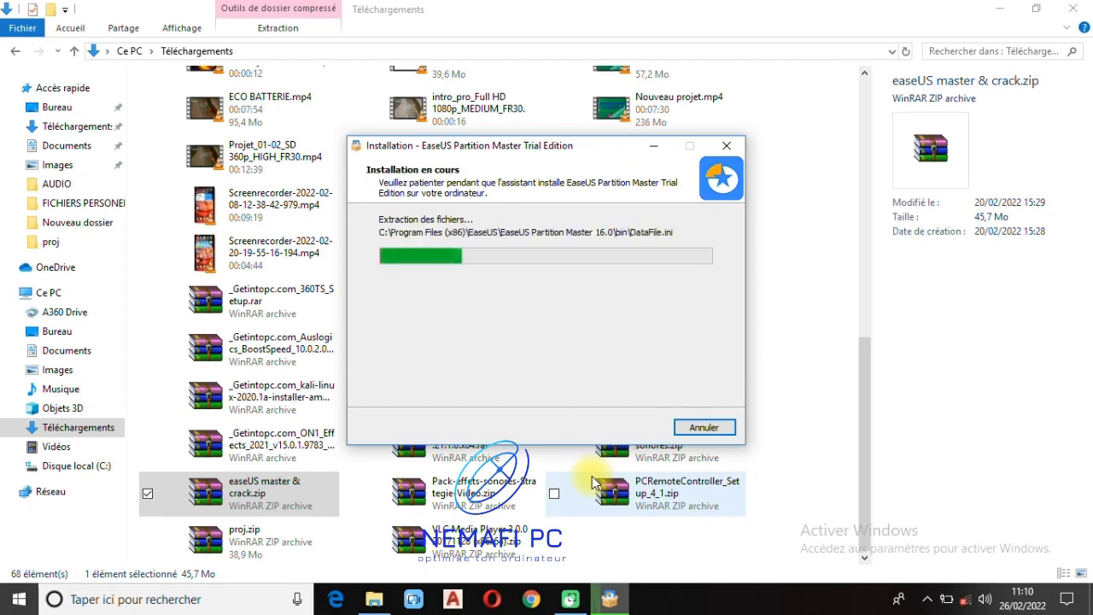
Step: Close the Téléchargements window and finish the EaseUS Partition Master installation assistant
left_click(1073, 9)
left_click_drag(568, 146, 358, 145)
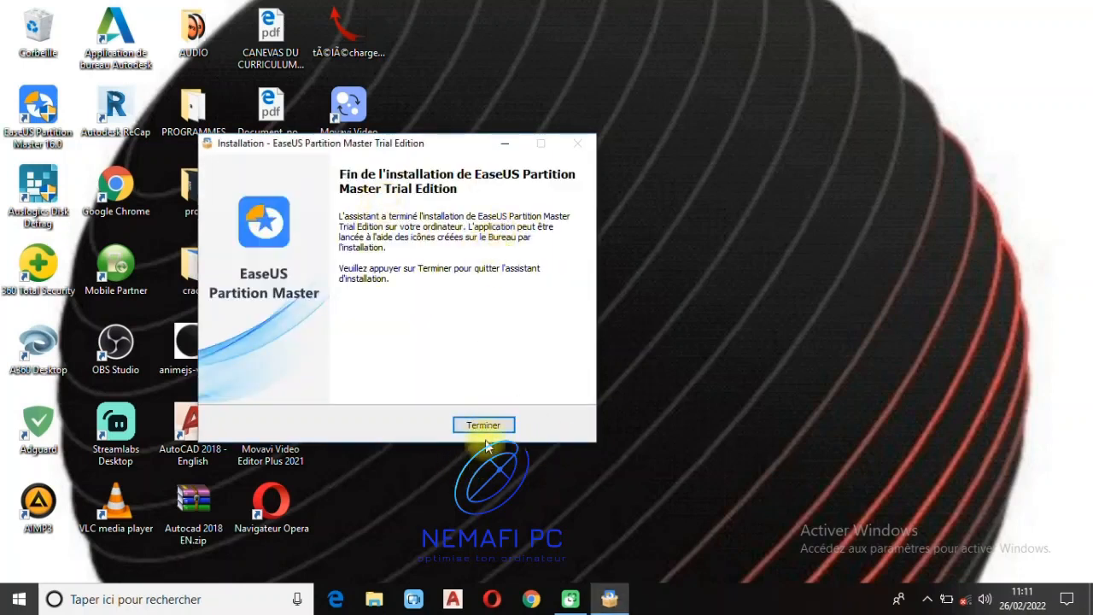
left_click(485, 424)
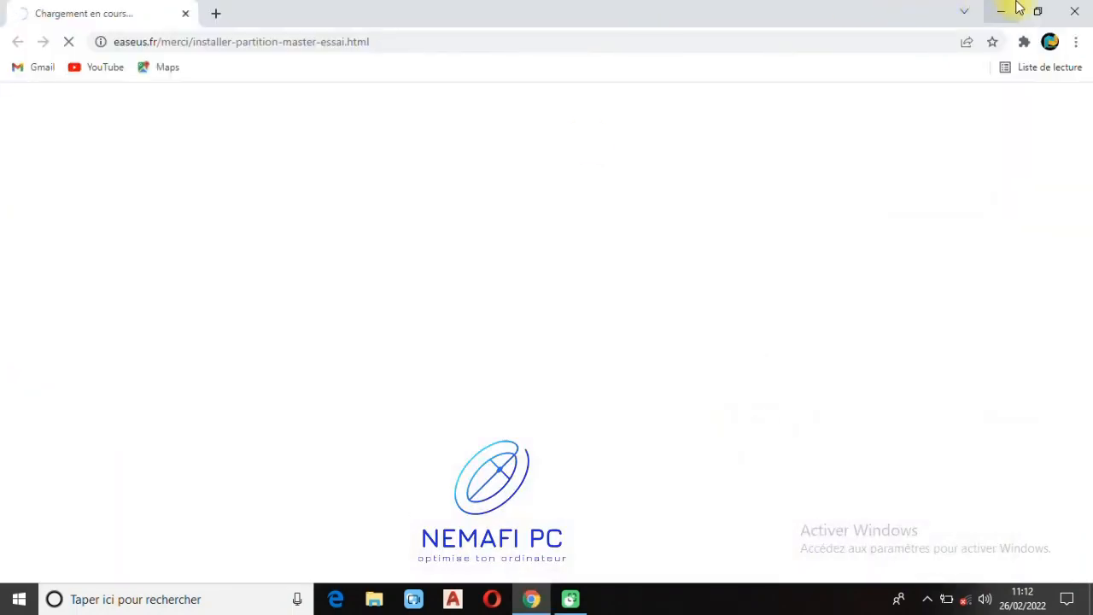
Step: Minimise the EaseUS web page and refresh the desktop
left_click(1001, 10)
right_click(565, 155)
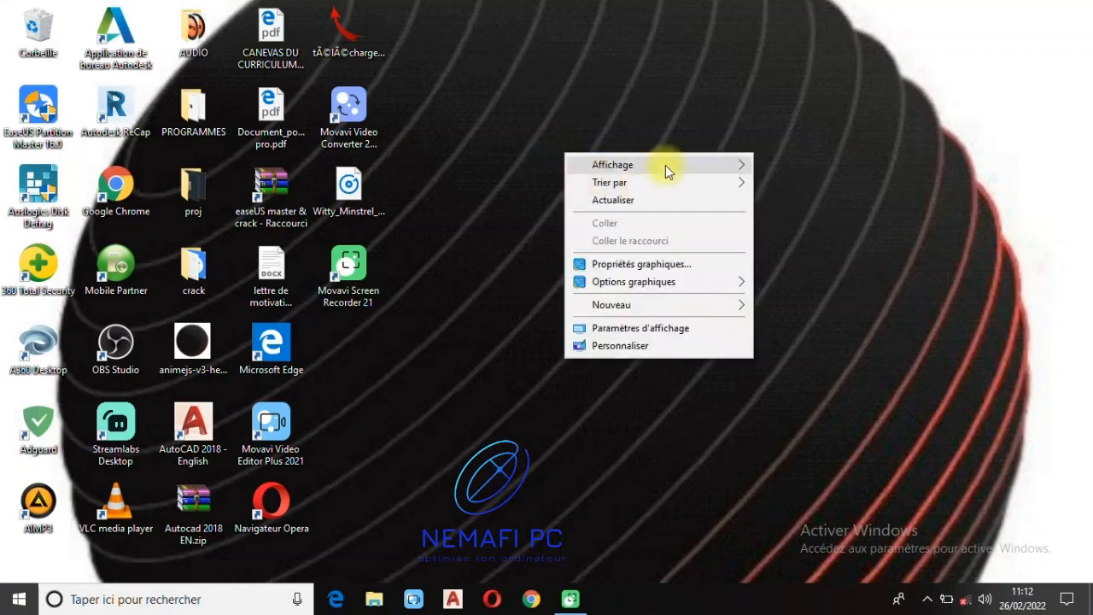
left_click(646, 201)
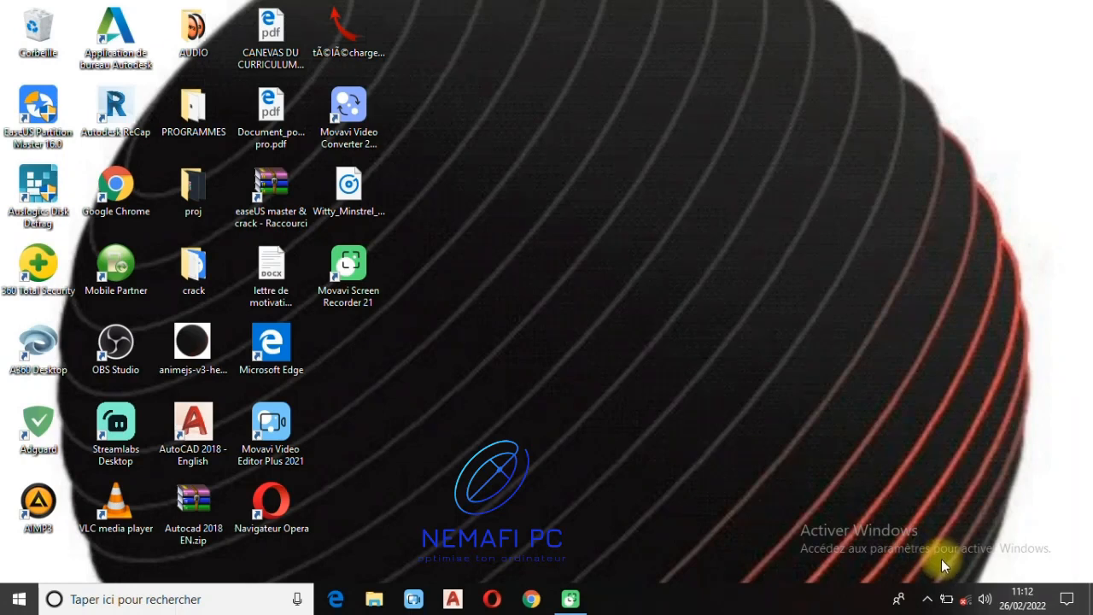
Step: Open the crack folder on the desktop and launch EaseUS PM v14.x Activator v1.1.exe
left_click_drag(193, 269, 357, 329)
double_click(352, 265)
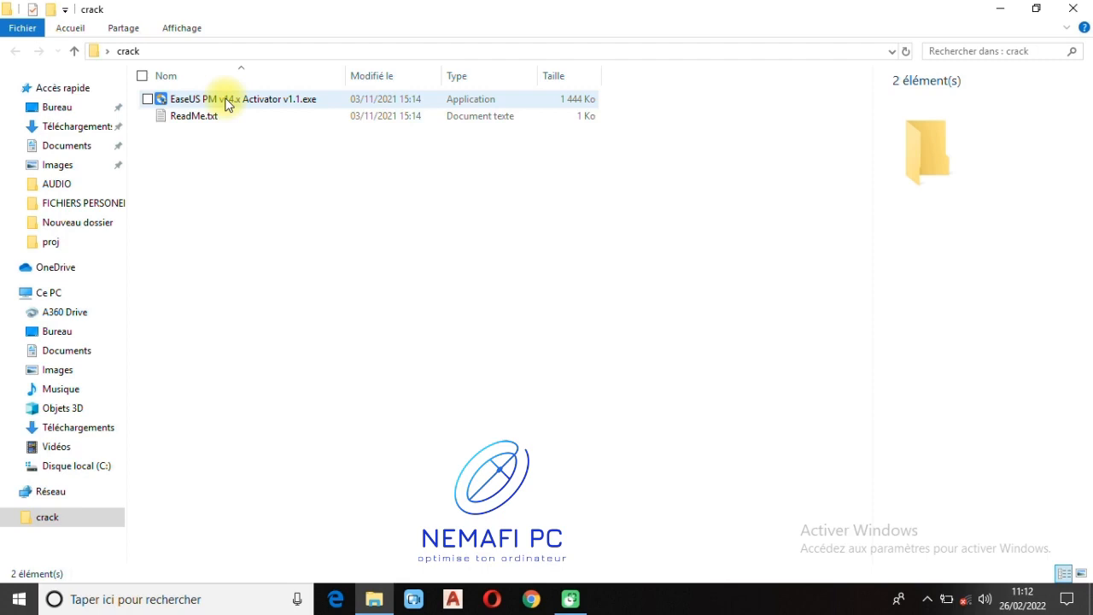
left_click(228, 103)
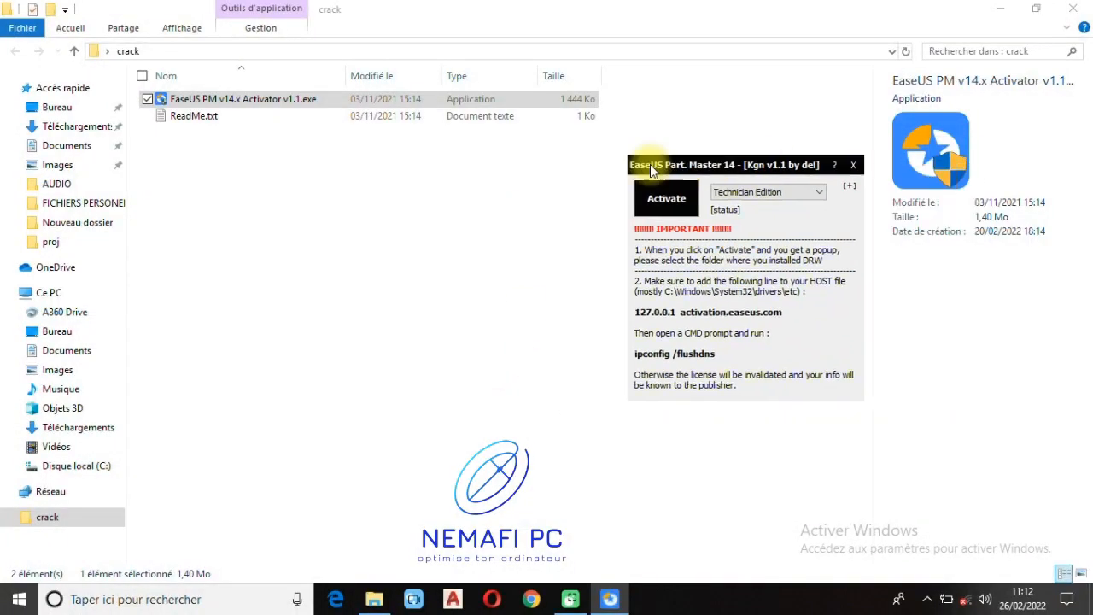
Step: Move the activator window towards the middle of the screen and start the Technician Edition activation
left_click_drag(743, 160, 553, 187)
left_click(461, 219)
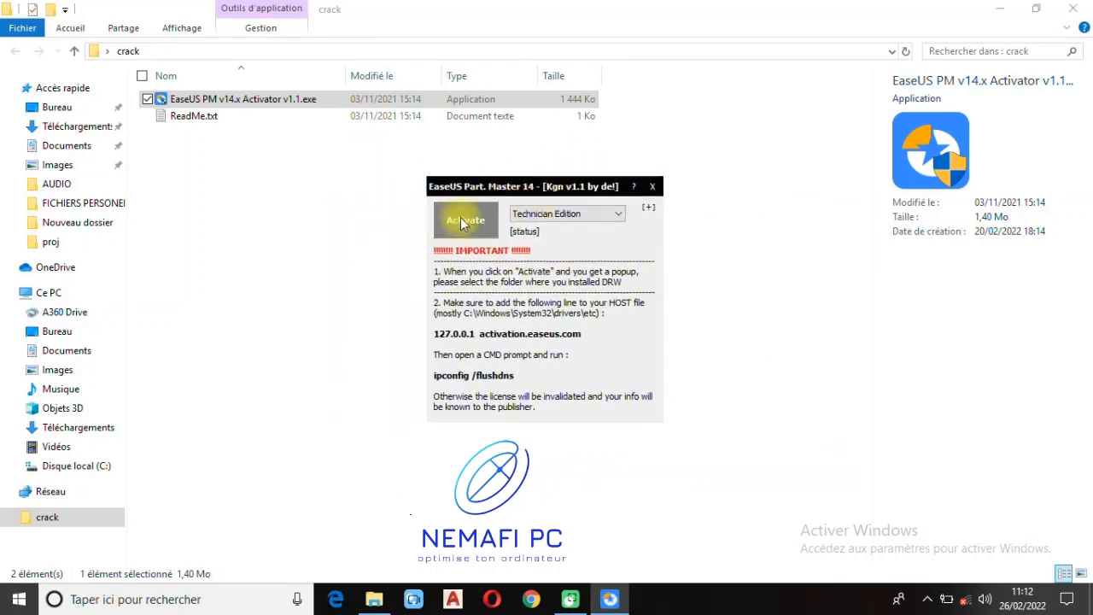
left_click(471, 214)
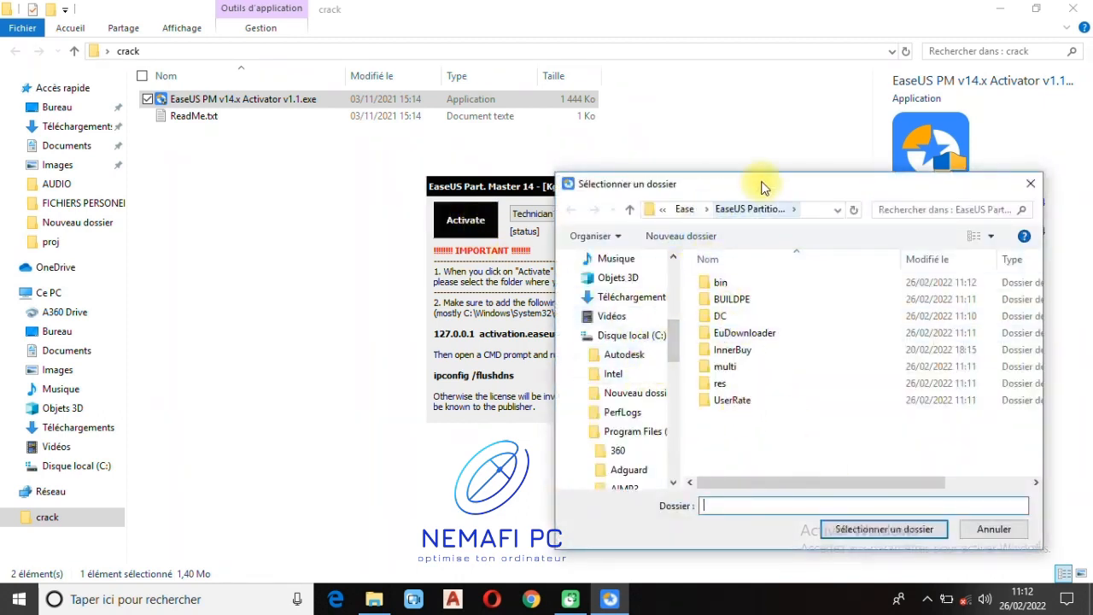
Step: Select the EaseUS Partition Master 16.0 folder under Program Files (x86)\EaseUS on drive C: as the installation folder
left_click(838, 210)
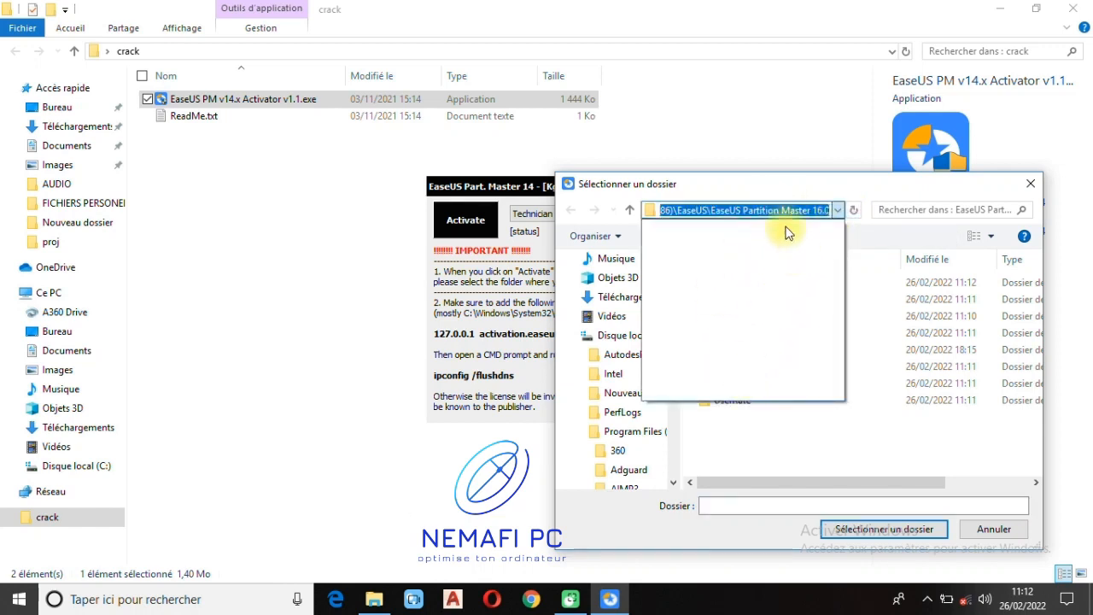
left_click(838, 210)
left_click(632, 336)
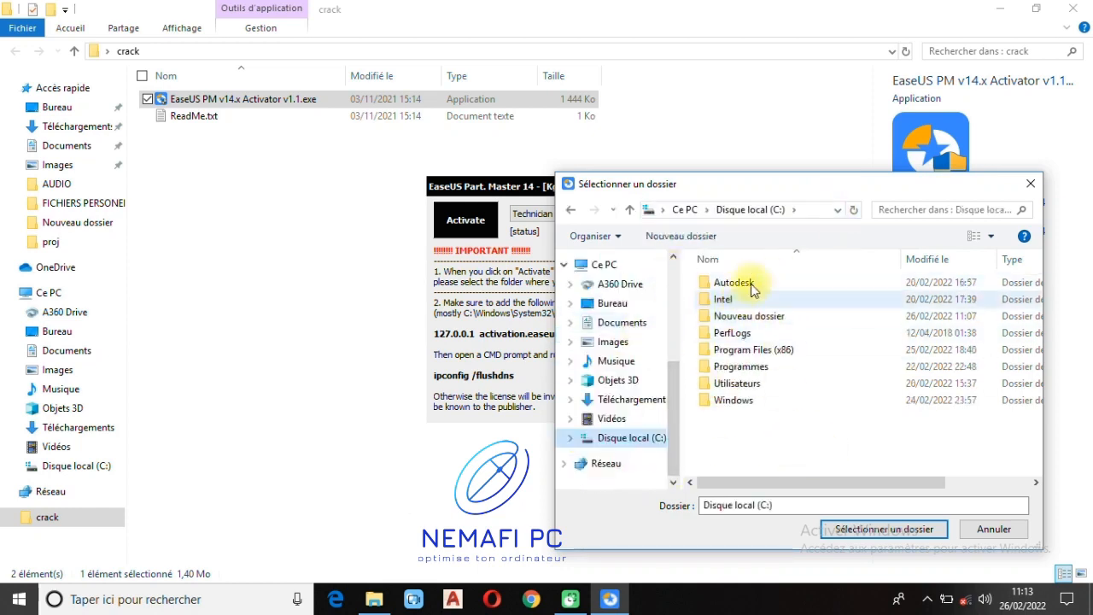
double_click(779, 351)
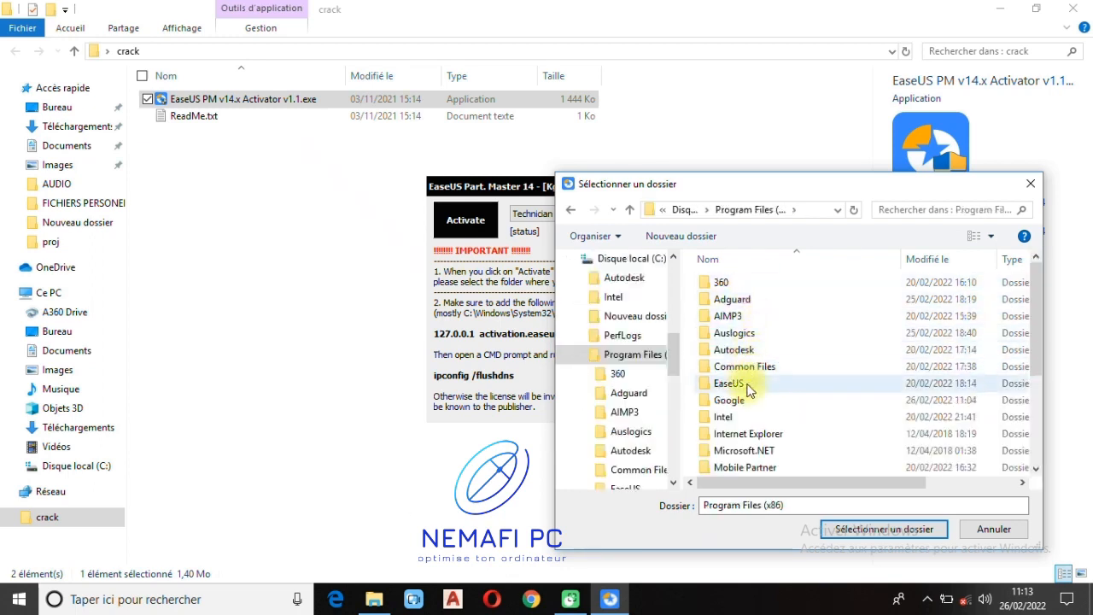
double_click(755, 385)
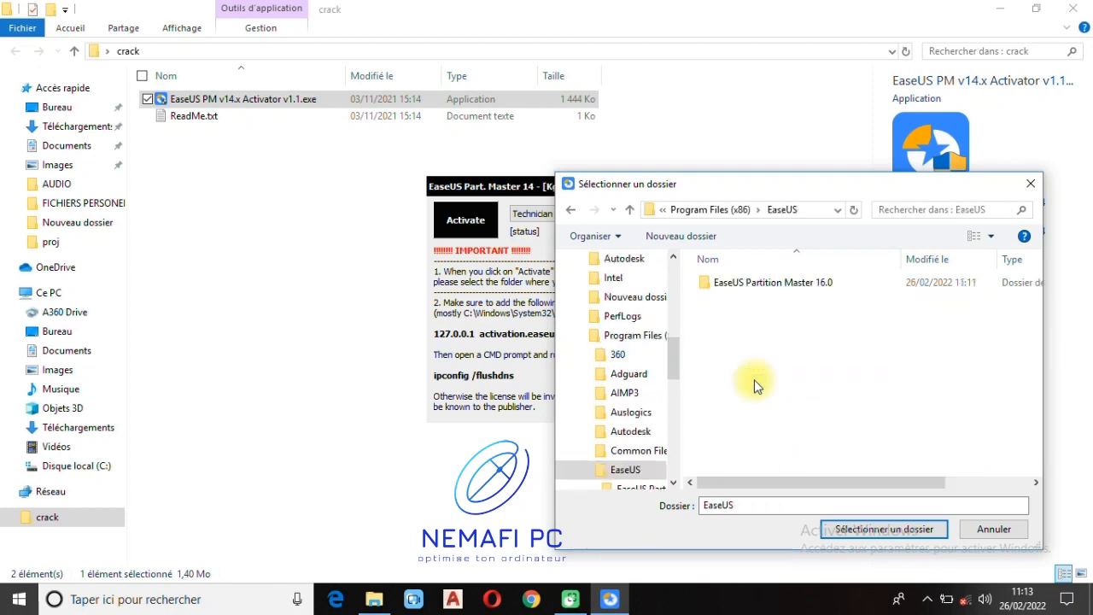
left_click(774, 289)
double_click(774, 289)
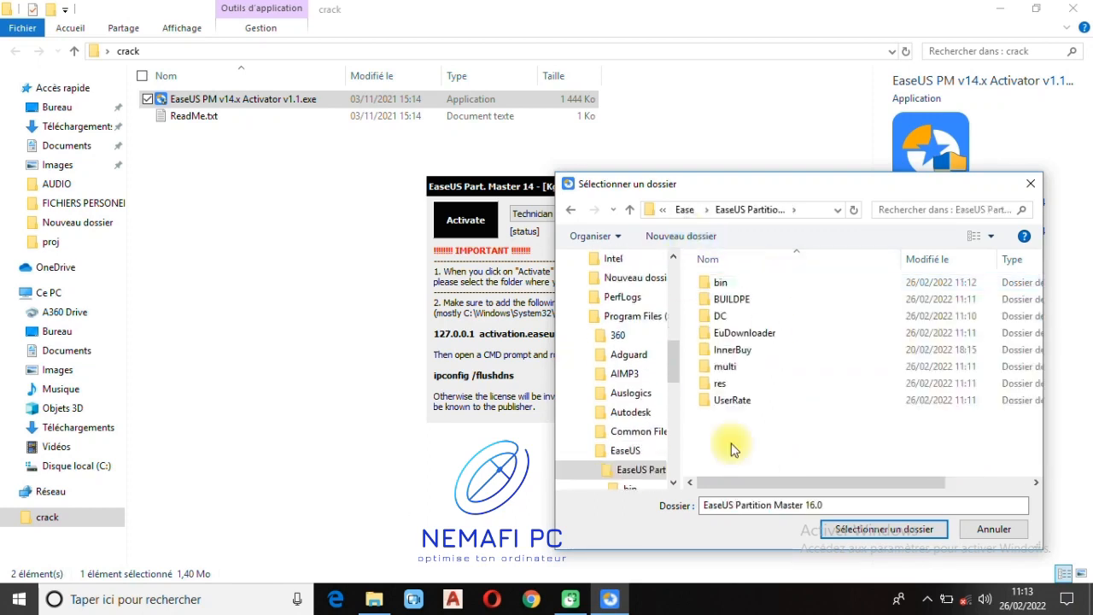
left_click(889, 532)
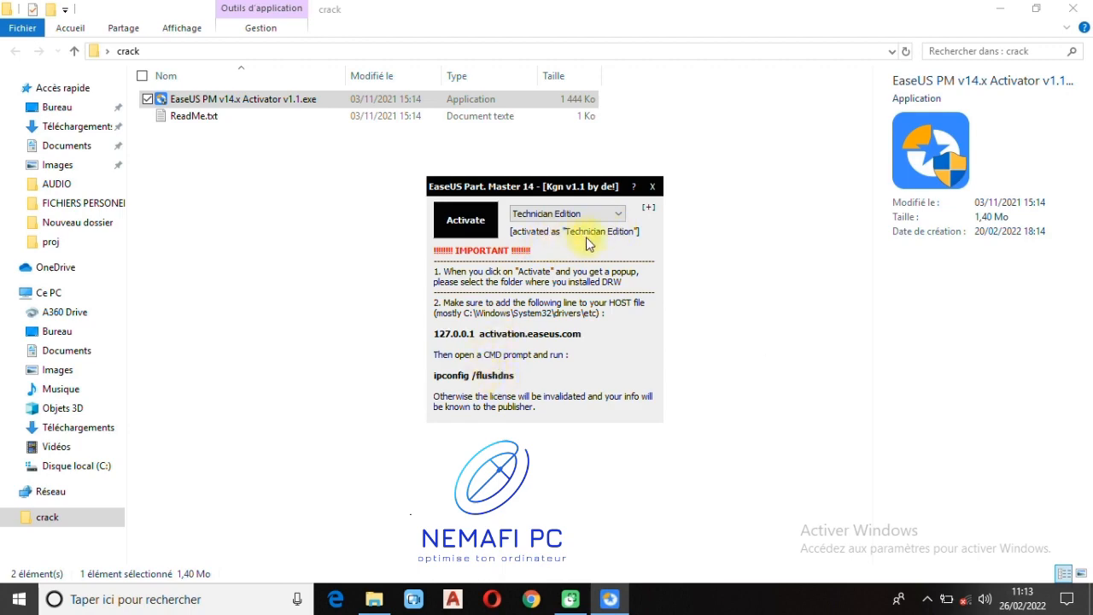
Step: Expand the activator's details and examine the instructions about the hosts file and ipconfig /flushdns
left_click(649, 208)
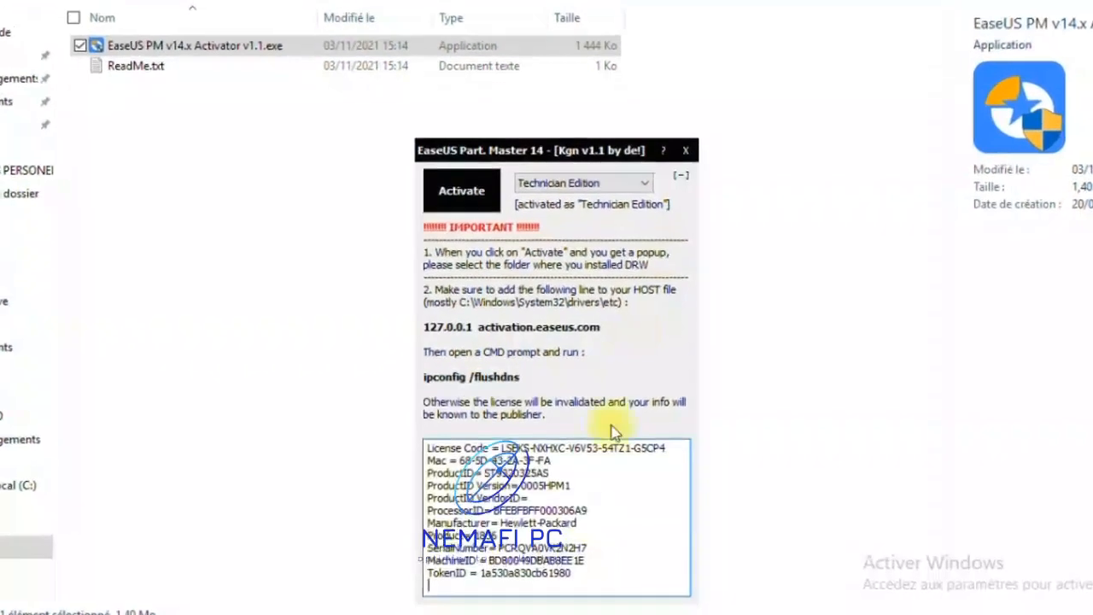
double_click(576, 365)
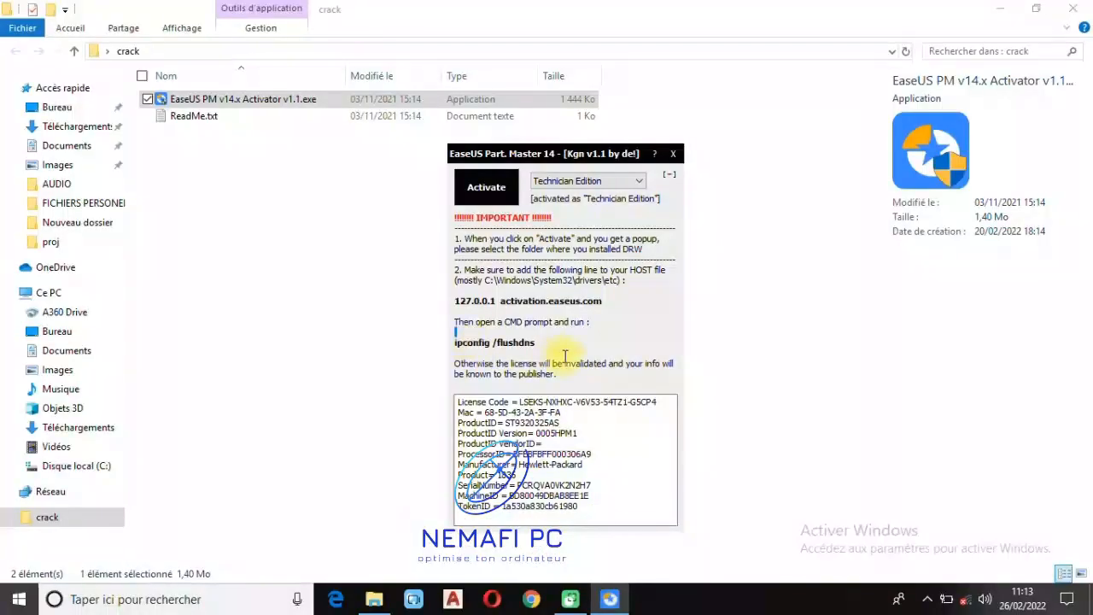
double_click(564, 352)
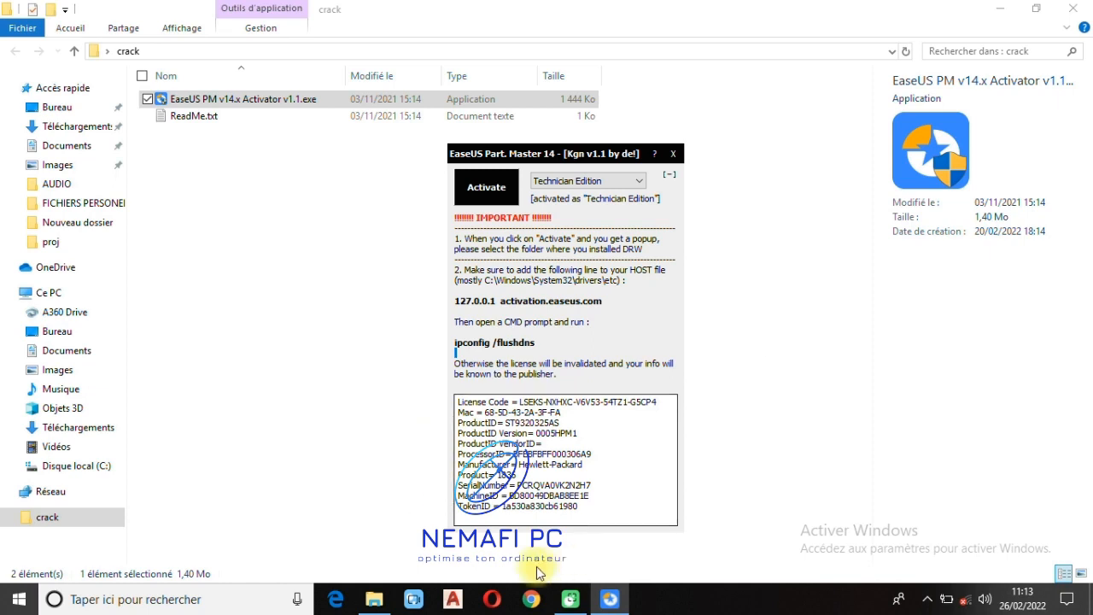
Step: Search Windows for the command prompt (Invite de commandes), open it and bring it in front of the activator window
left_click(191, 599)
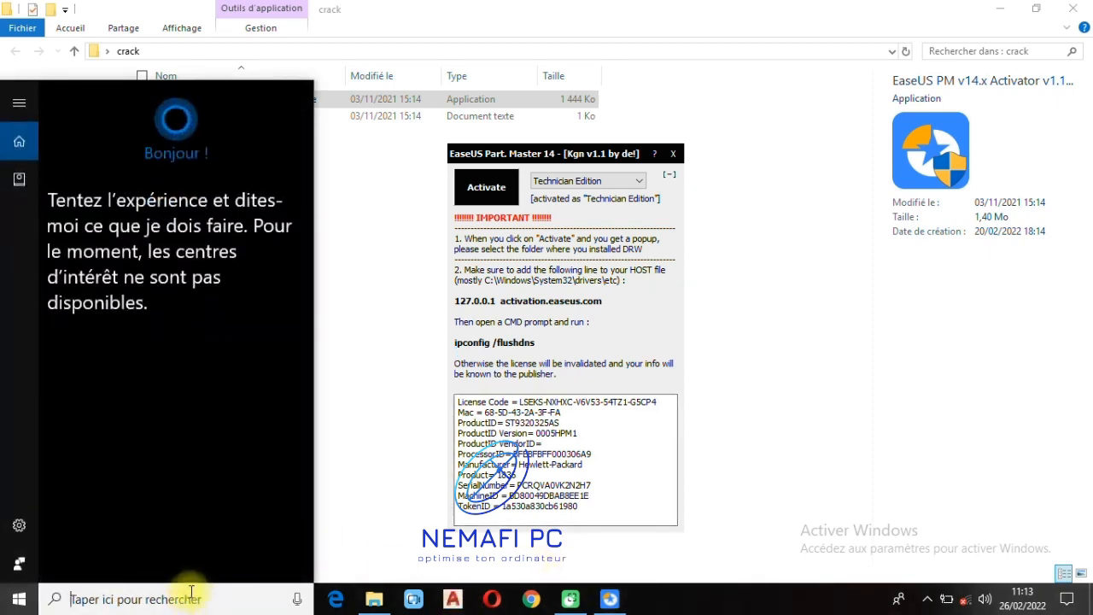
type("INVI")
left_click(196, 171)
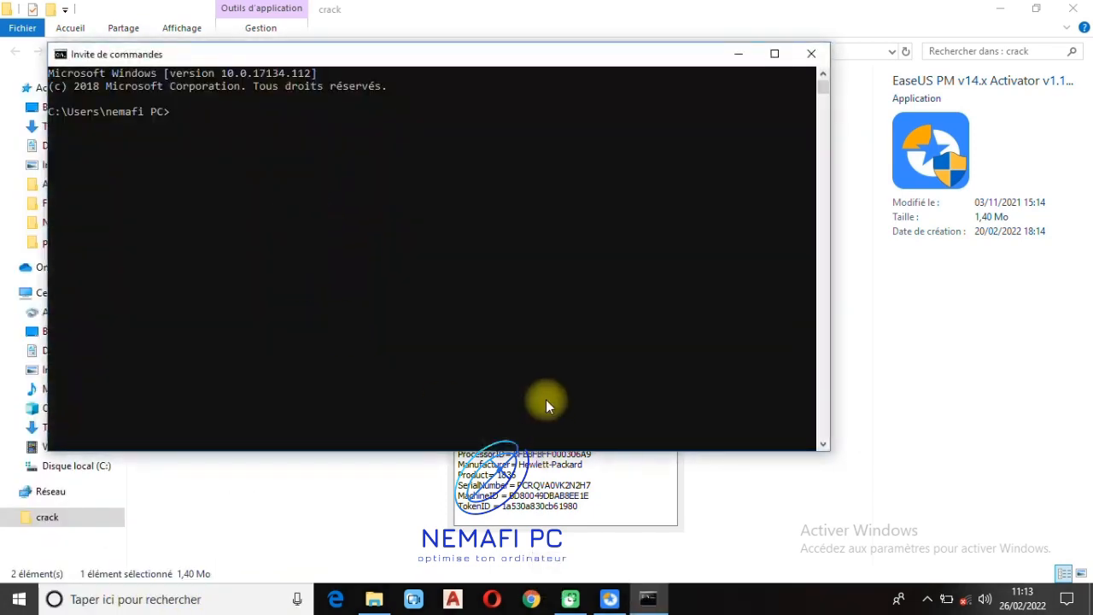
left_click(537, 475)
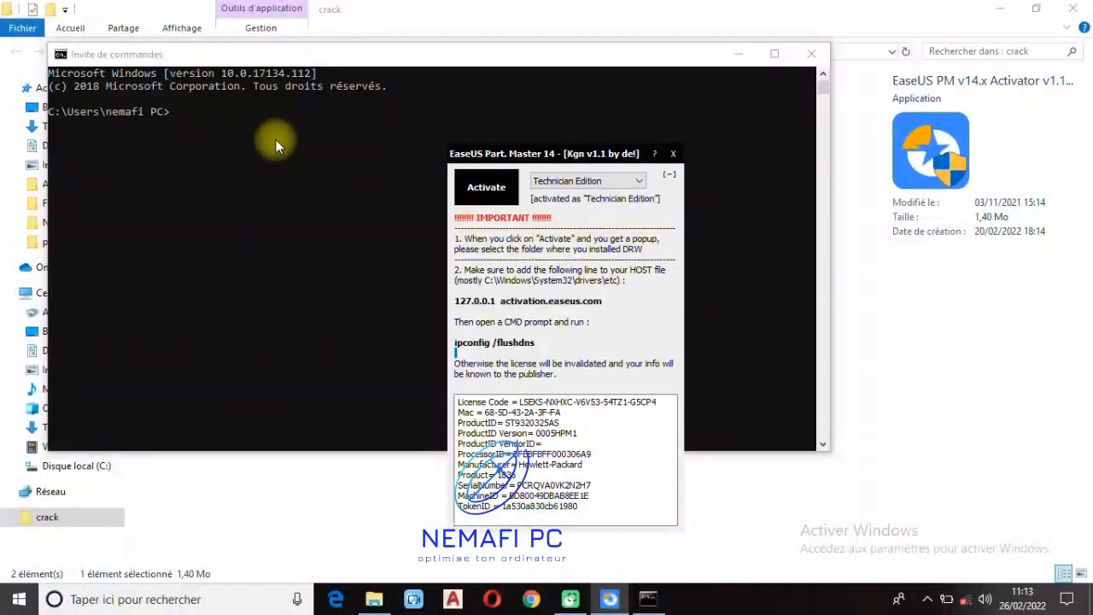
left_click(247, 127)
left_click(244, 125)
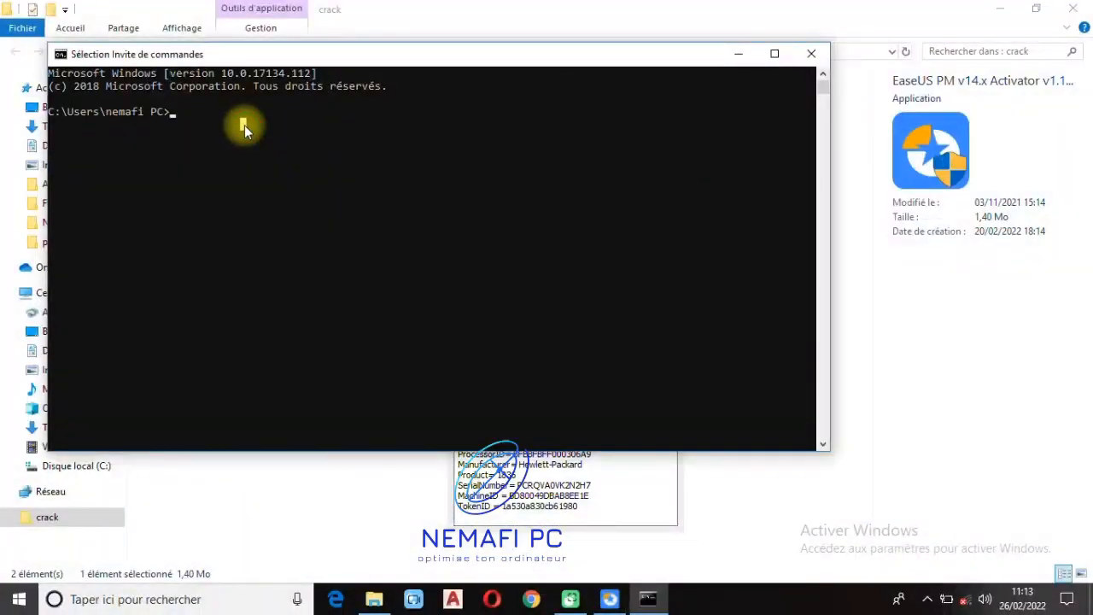
Step: Run ipconfig /flushdns in the command prompt, checking the command against the activator's instructions
type("ipconfi")
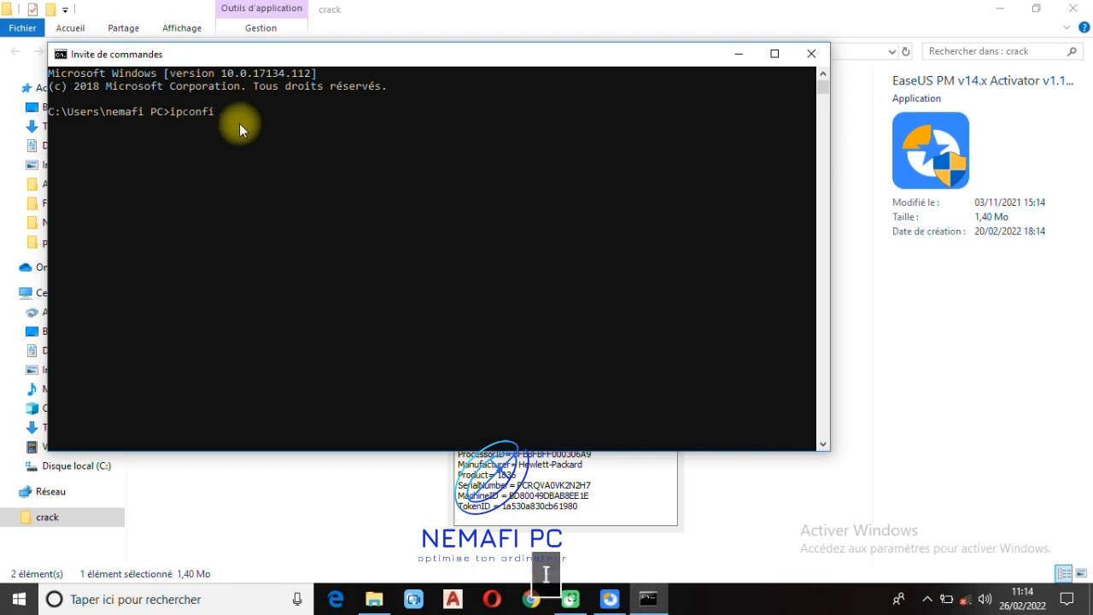
type("g")
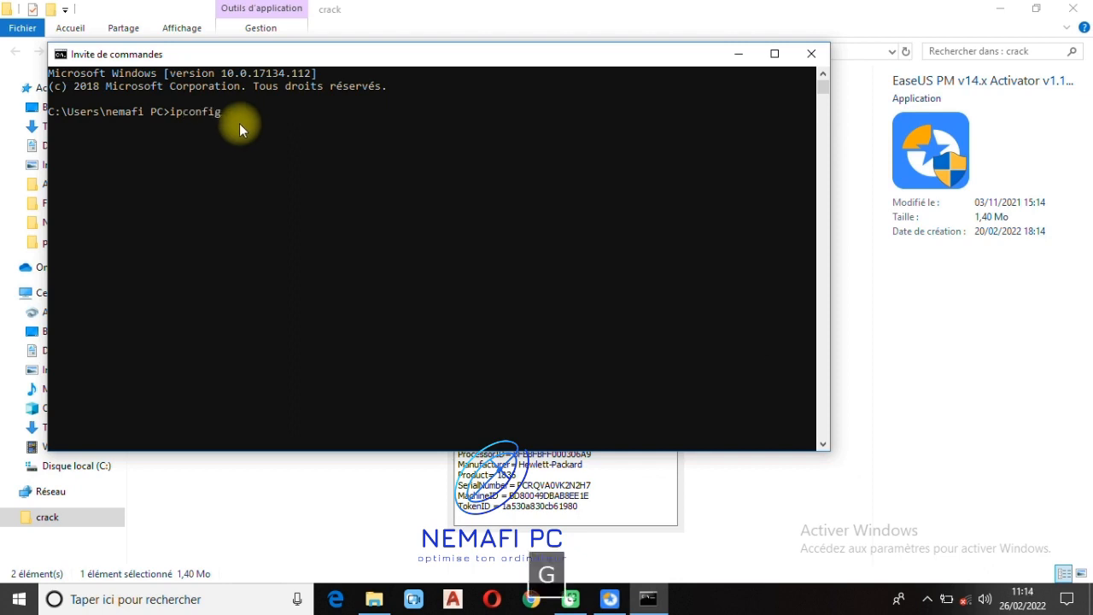
left_click(609, 599)
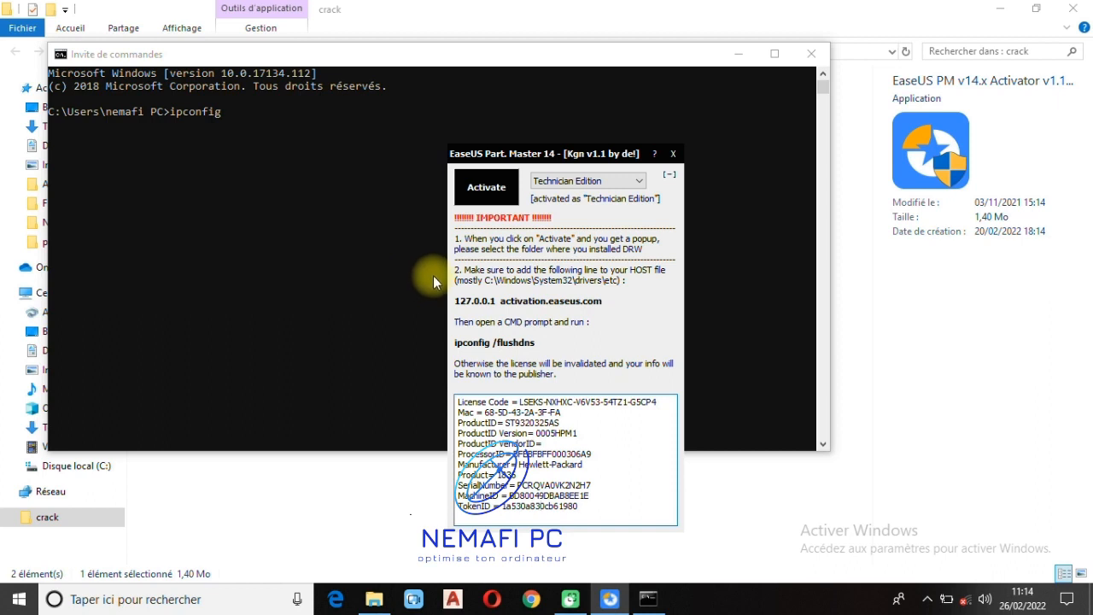
left_click(245, 121)
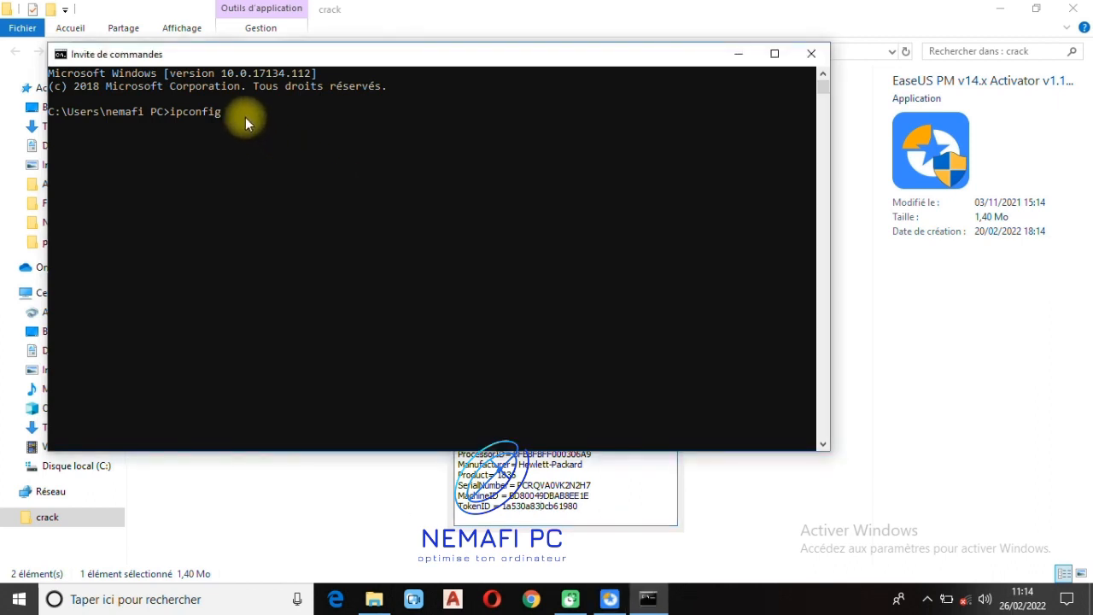
left_click(245, 117)
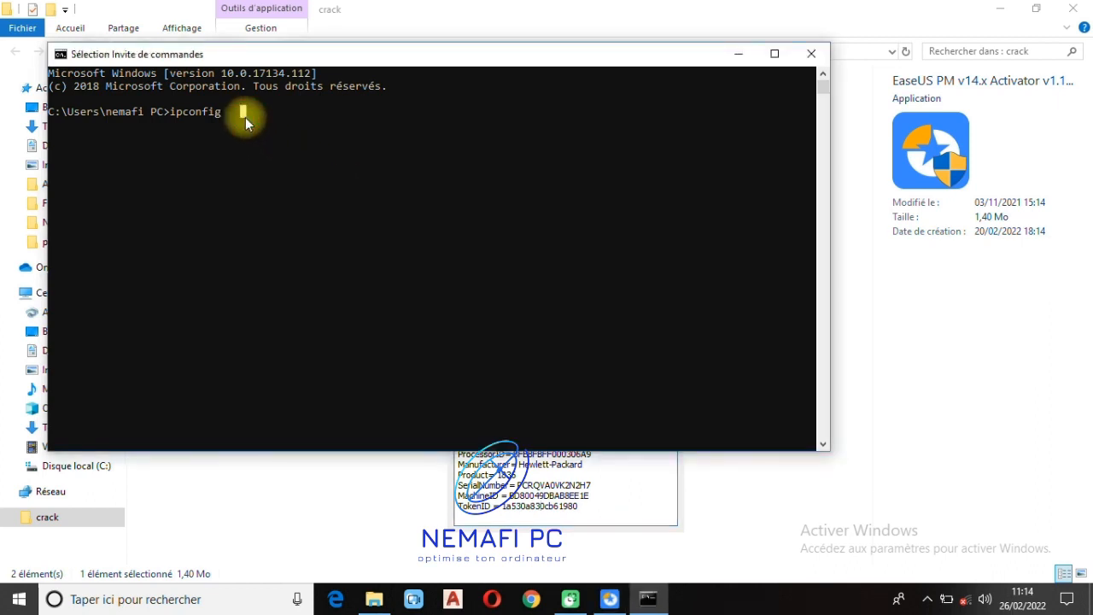
key("space")
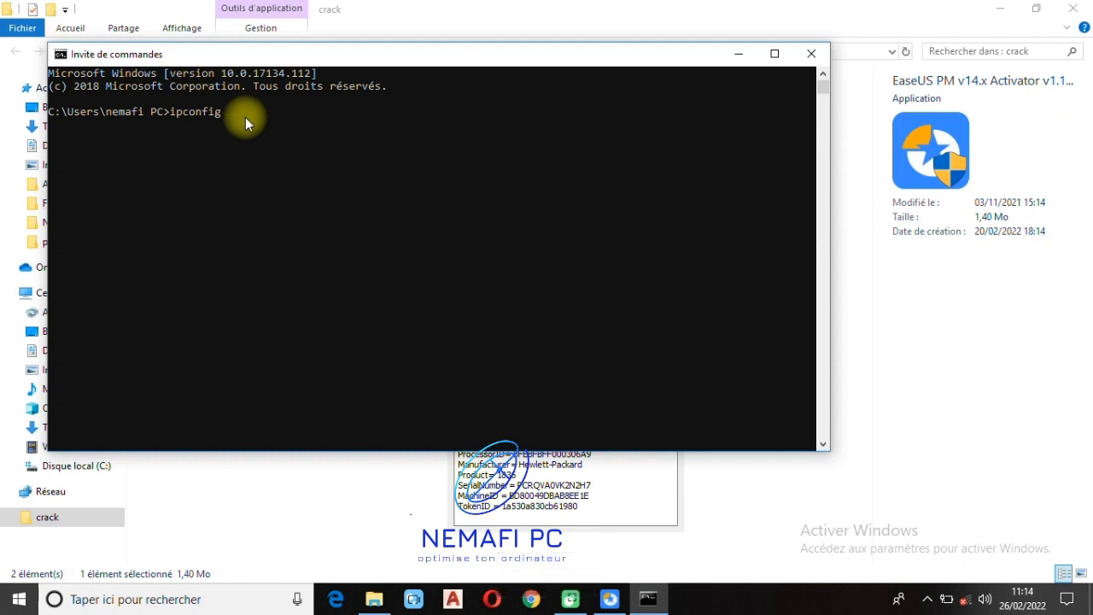
type("§")
key("shift+BackSpace")
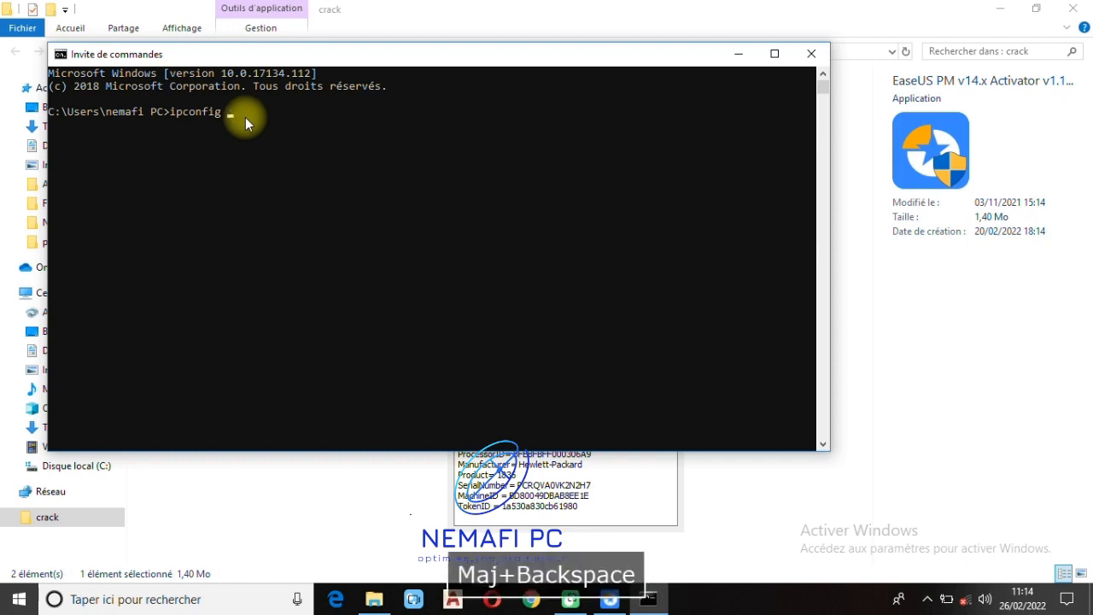
type("/f")
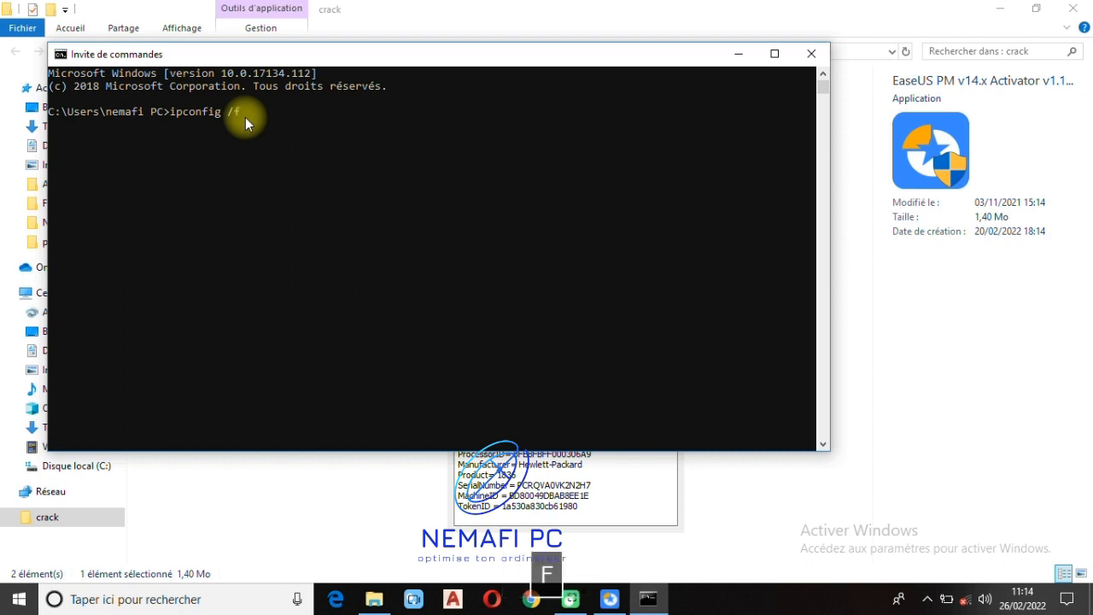
type("lushdns")
key("BackSpace")
type("ns")
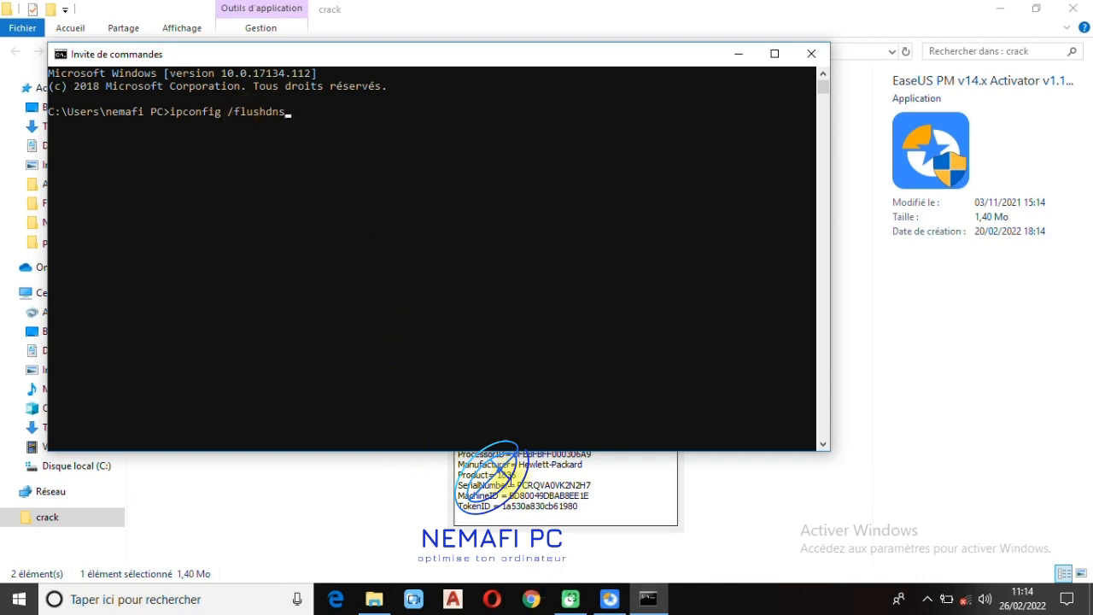
key("alt+Tab")
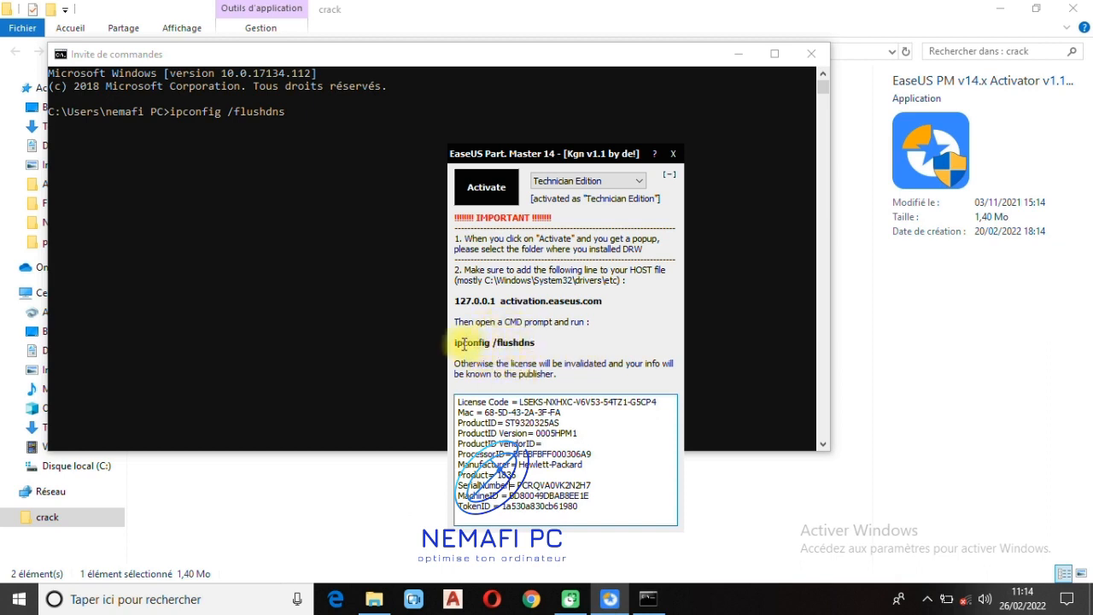
left_click(270, 162)
key("Return")
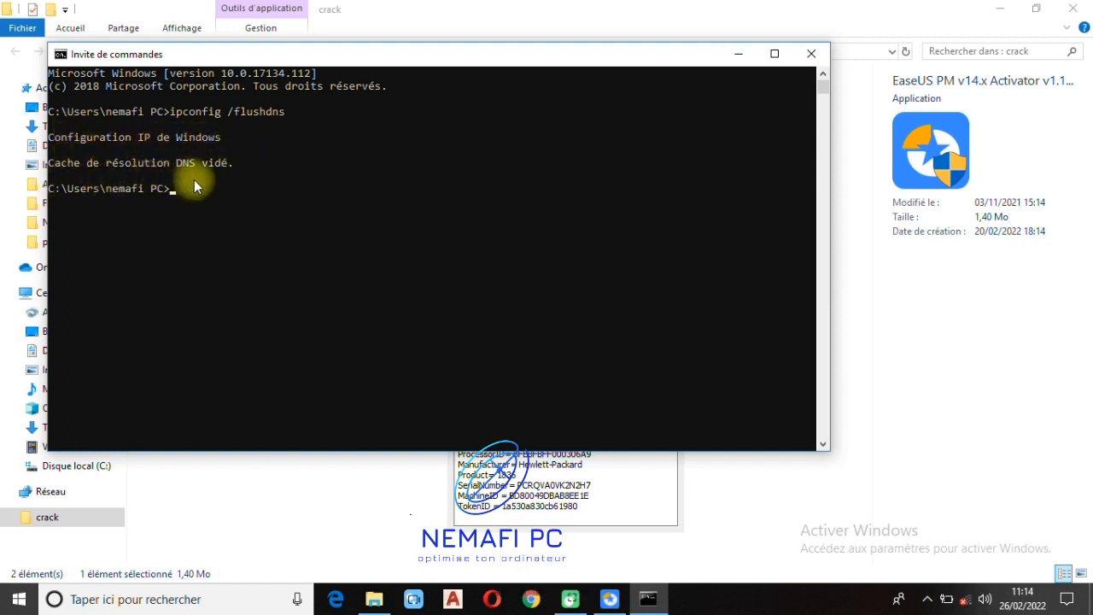
Step: Close the command prompt, the activator and the crack folder window
left_click(818, 54)
left_click(674, 155)
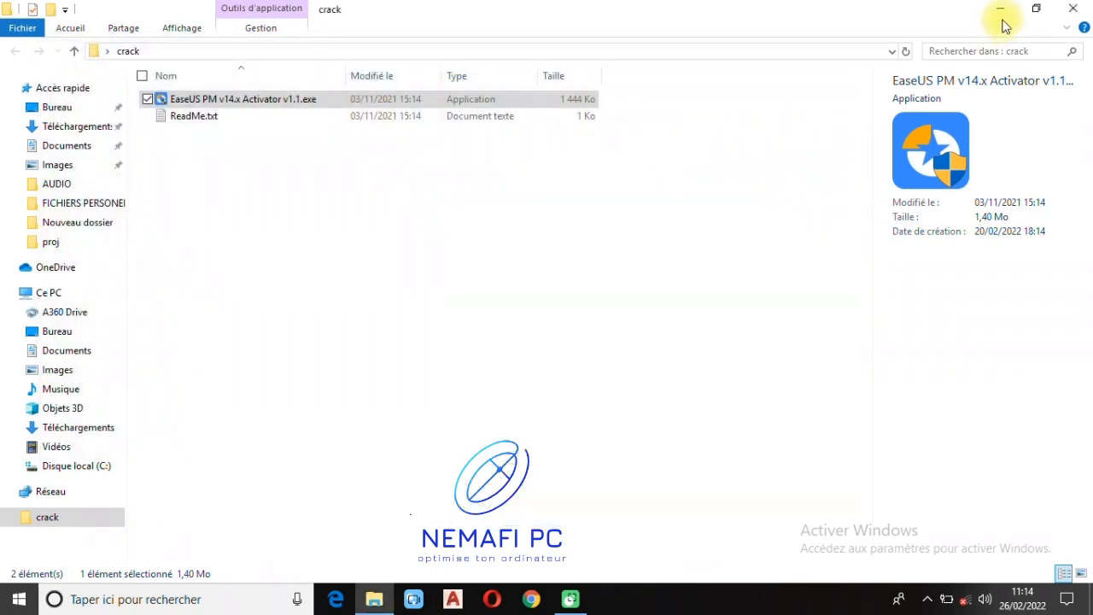
left_click(1073, 10)
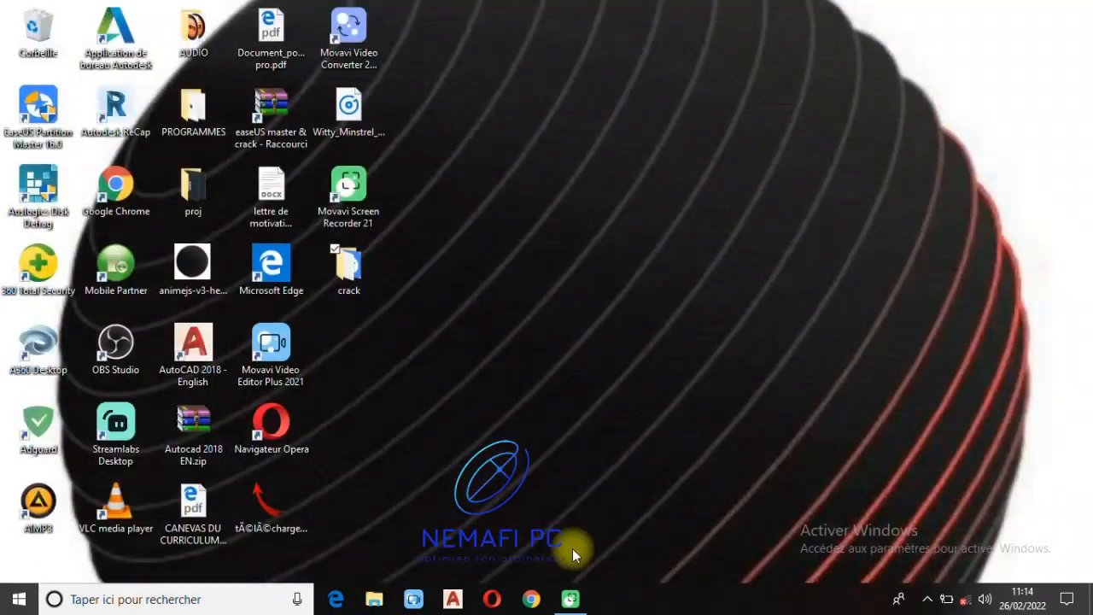
Step: Launch EaseUS Partition Master 16.0 from the desktop and delete the crack folder
left_click(47, 132)
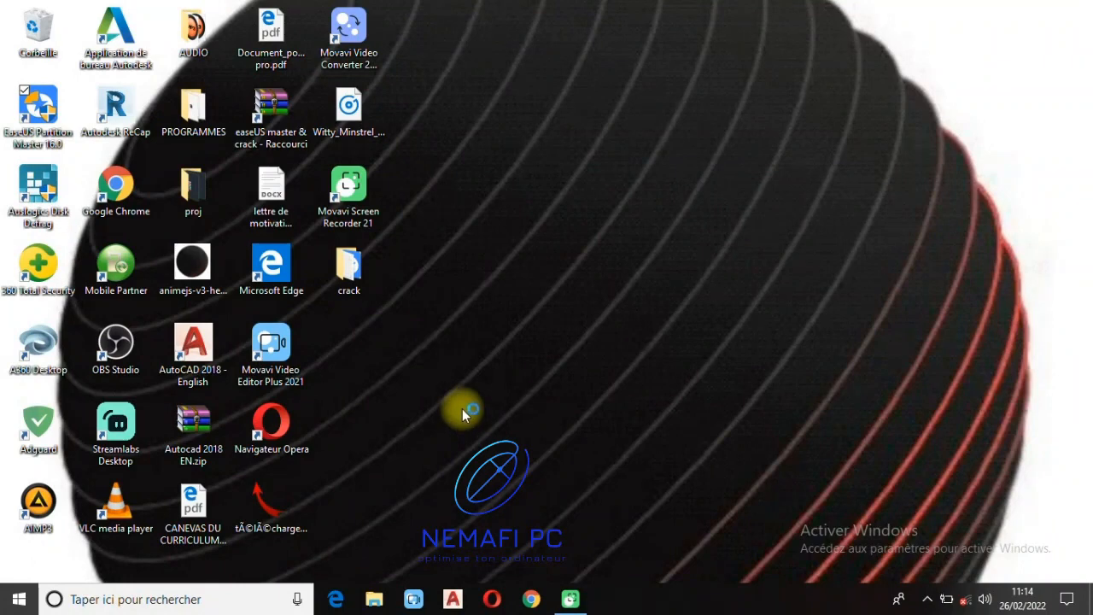
left_click(342, 256)
right_click(340, 261)
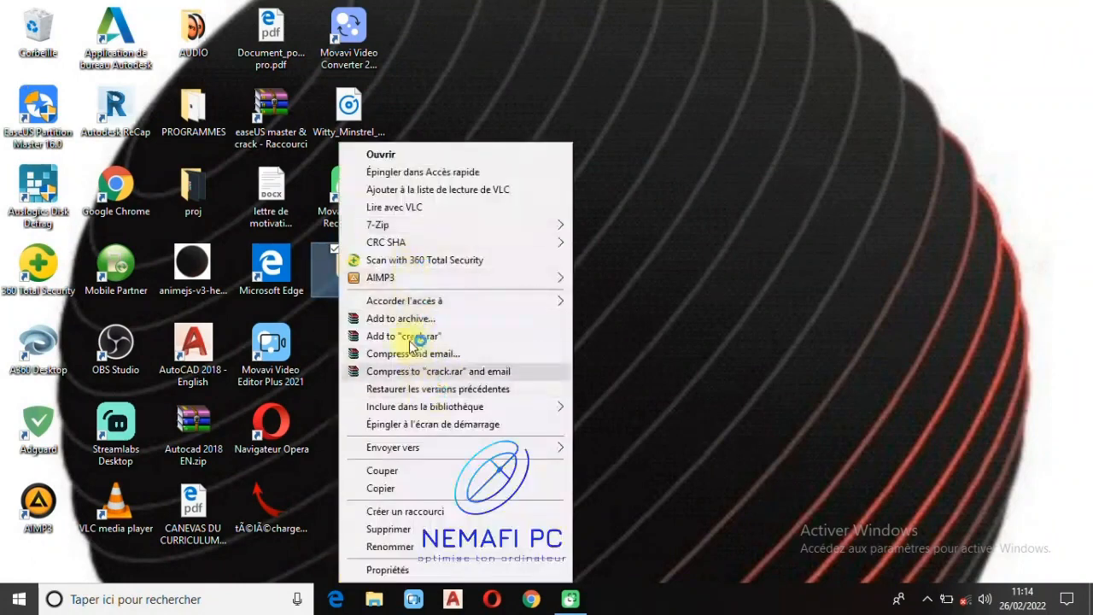
left_click(410, 529)
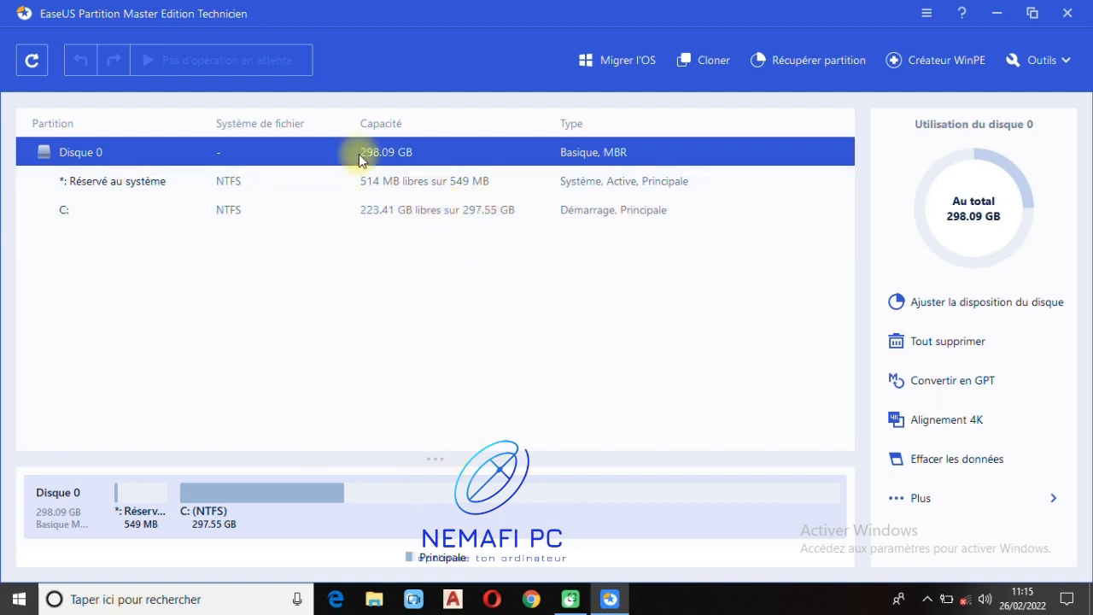
Step: Check the drives under Ce PC in File Explorer, especially local disk C:, and return to EaseUS Partition Master
left_click(374, 599)
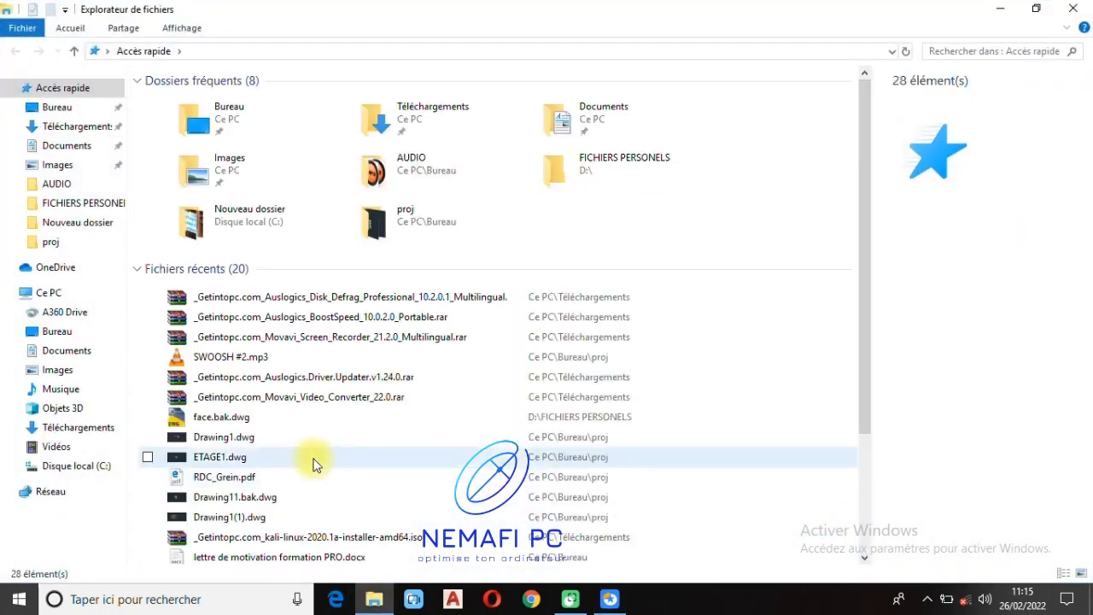
left_click(48, 292)
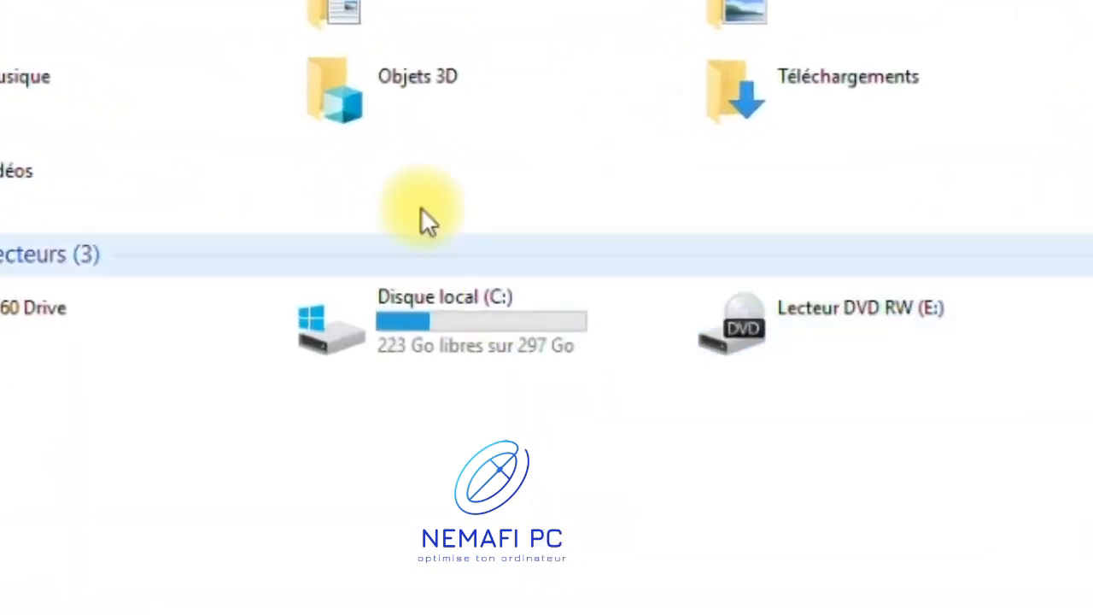
left_click(498, 350)
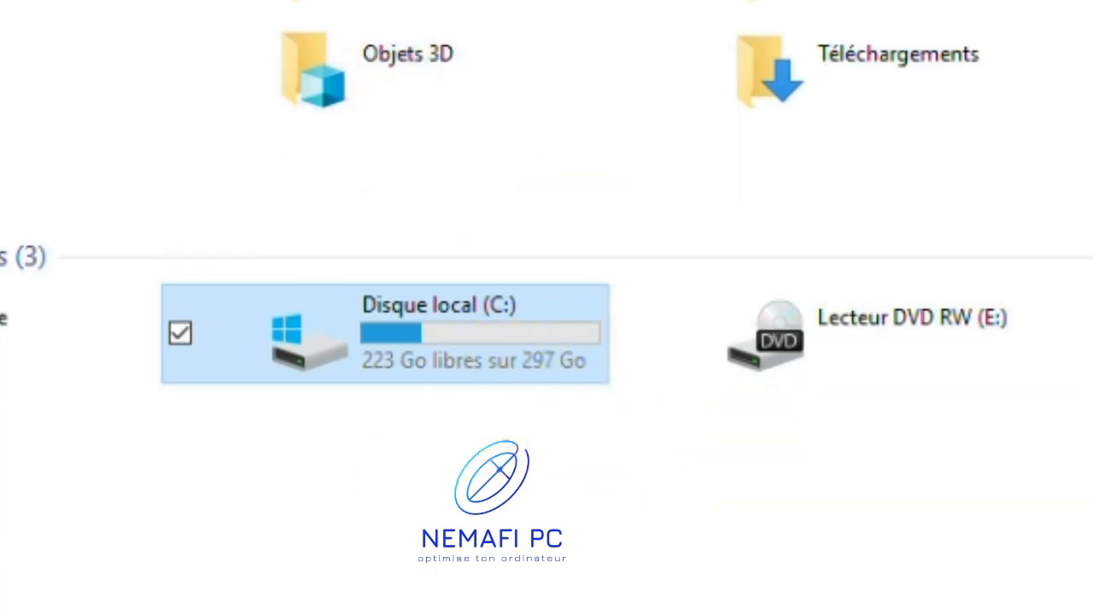
left_click(608, 600)
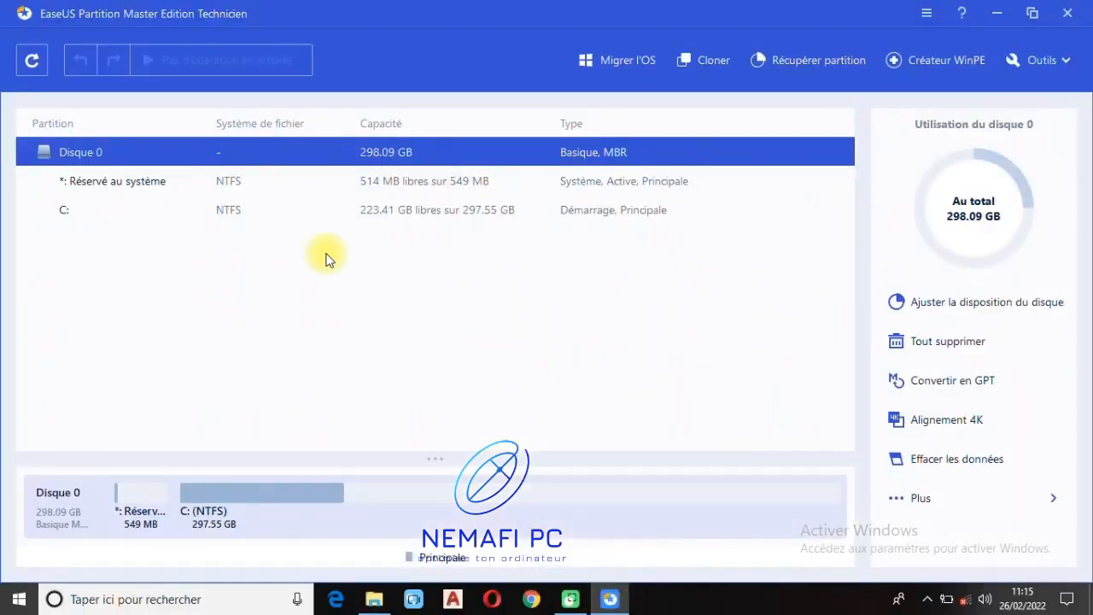
Step: Resize partition C: on disk 0 to 117.85 GB, leaving the rest unallocated
left_click(340, 208)
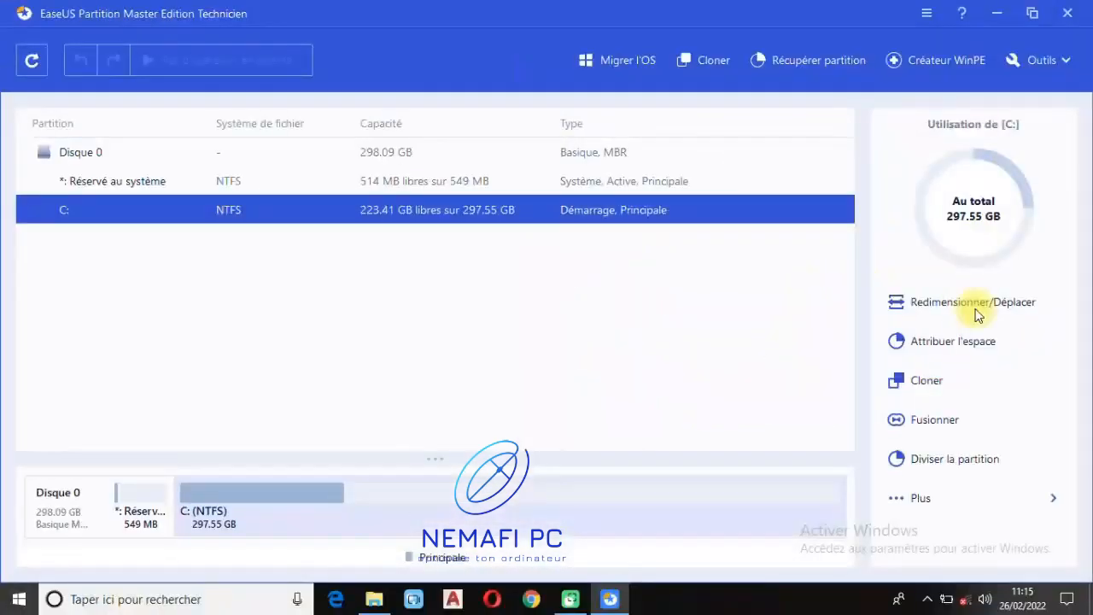
left_click(978, 307)
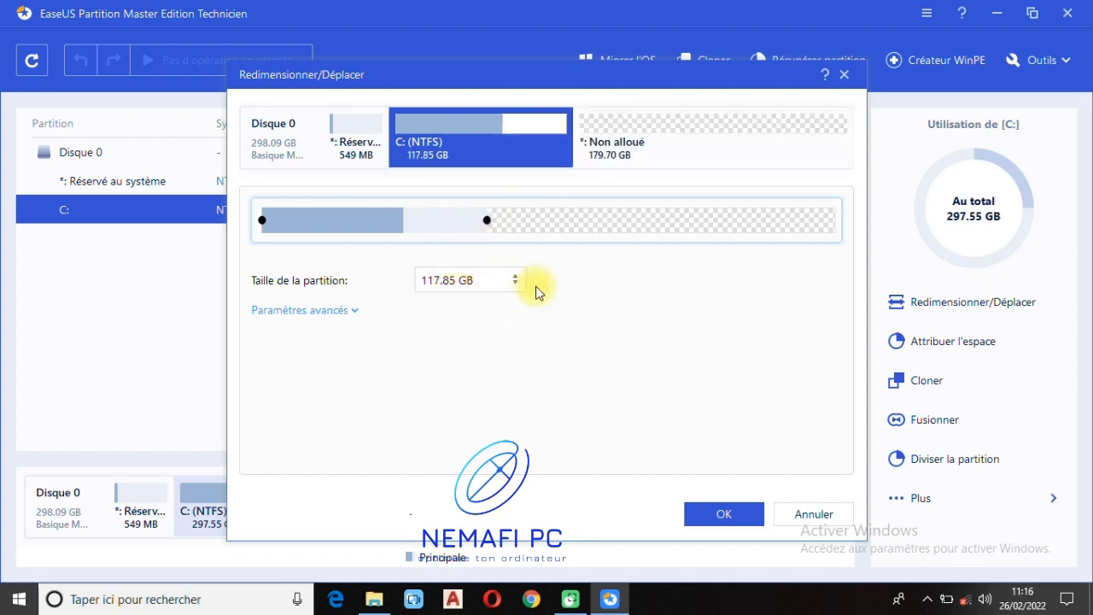
left_click(708, 516)
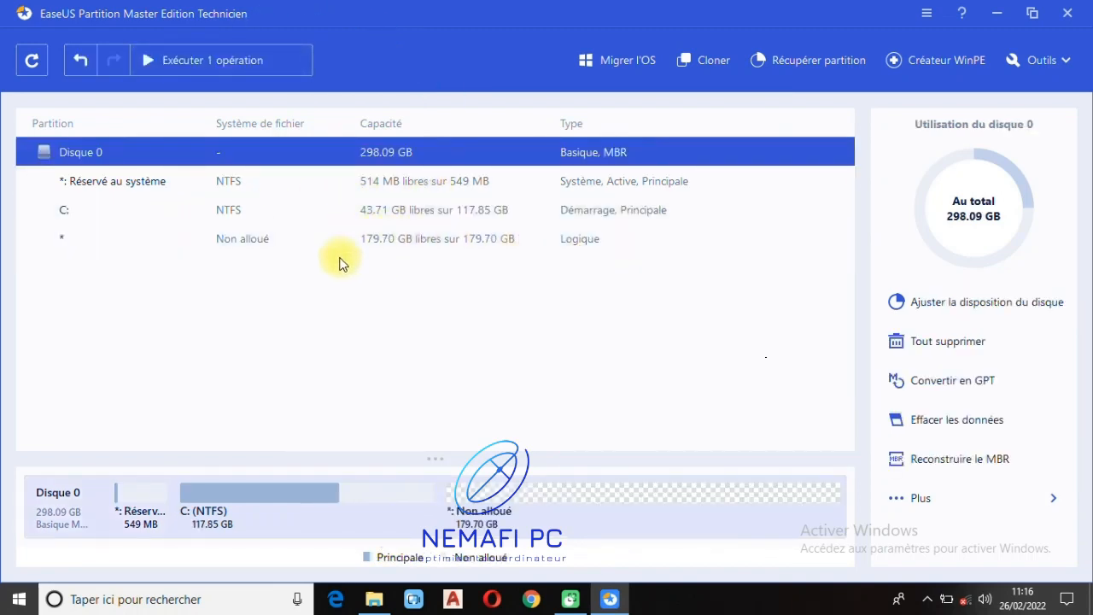
Step: Create an 83.79 GB NTFS partition D: in the unallocated space and an NTFS partition F: in the remaining 95.91 GB
left_click(395, 243)
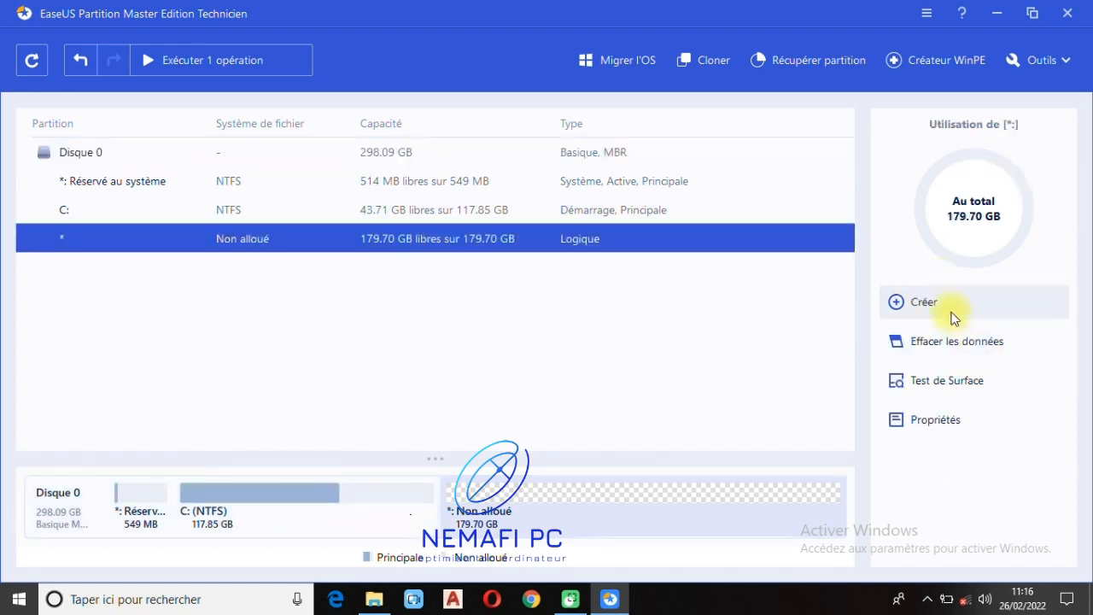
left_click(947, 311)
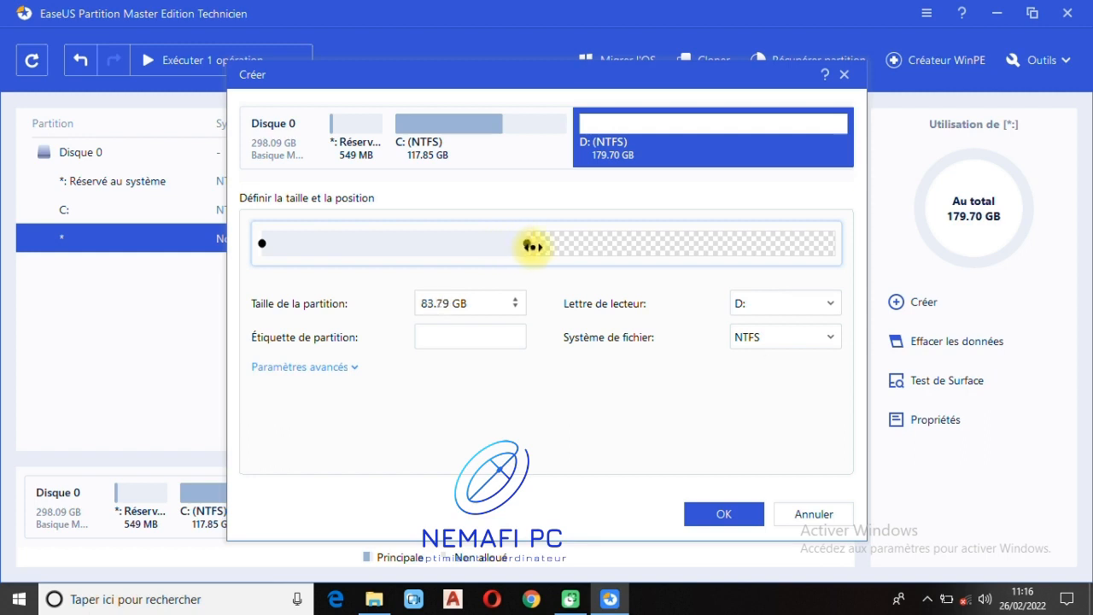
left_click(740, 518)
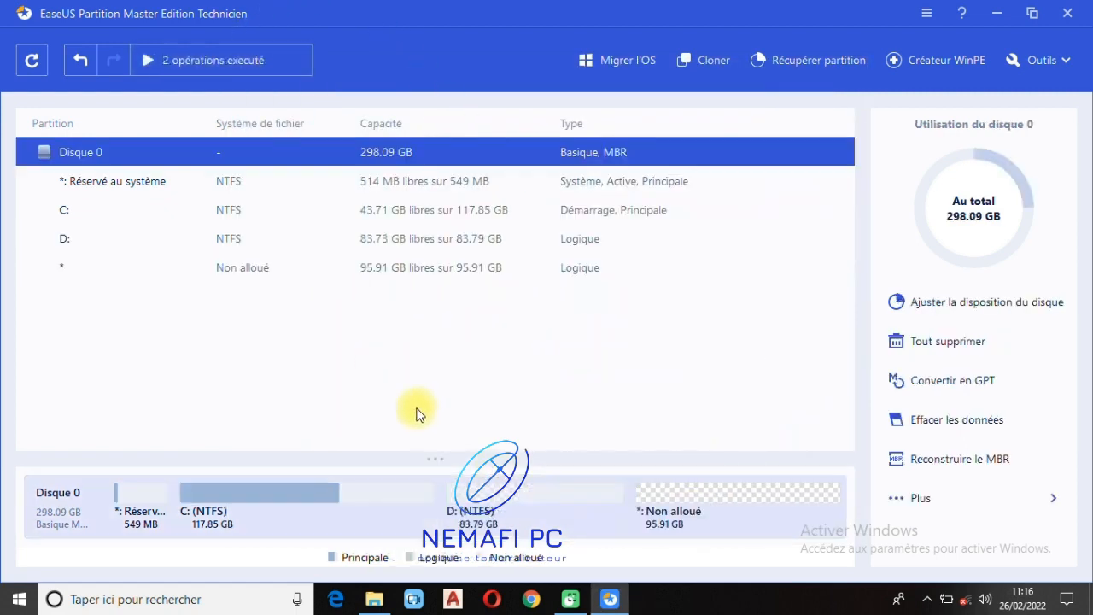
left_click(238, 269)
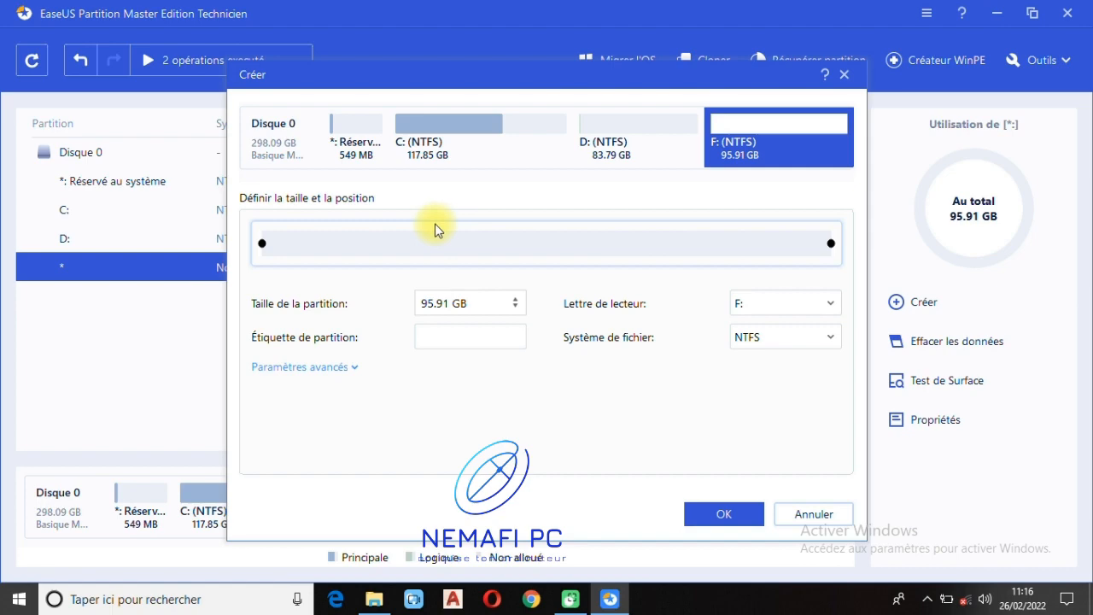
left_click(720, 515)
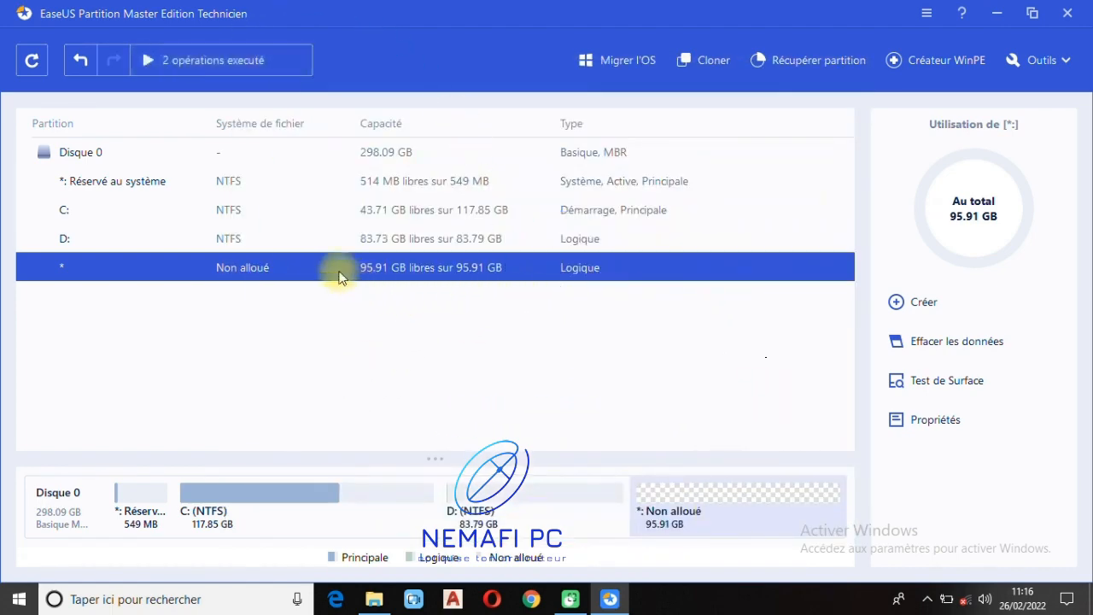
Step: Execute the three pending partition operations on disk 0 and apply them with the required restart
mouse_move(229, 71)
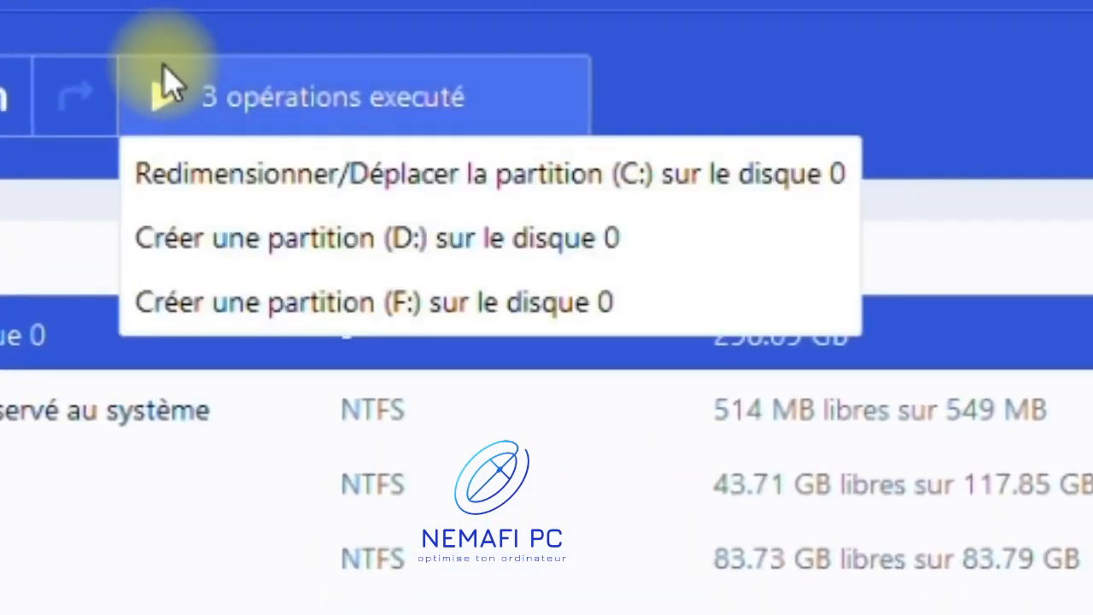
left_click(166, 85)
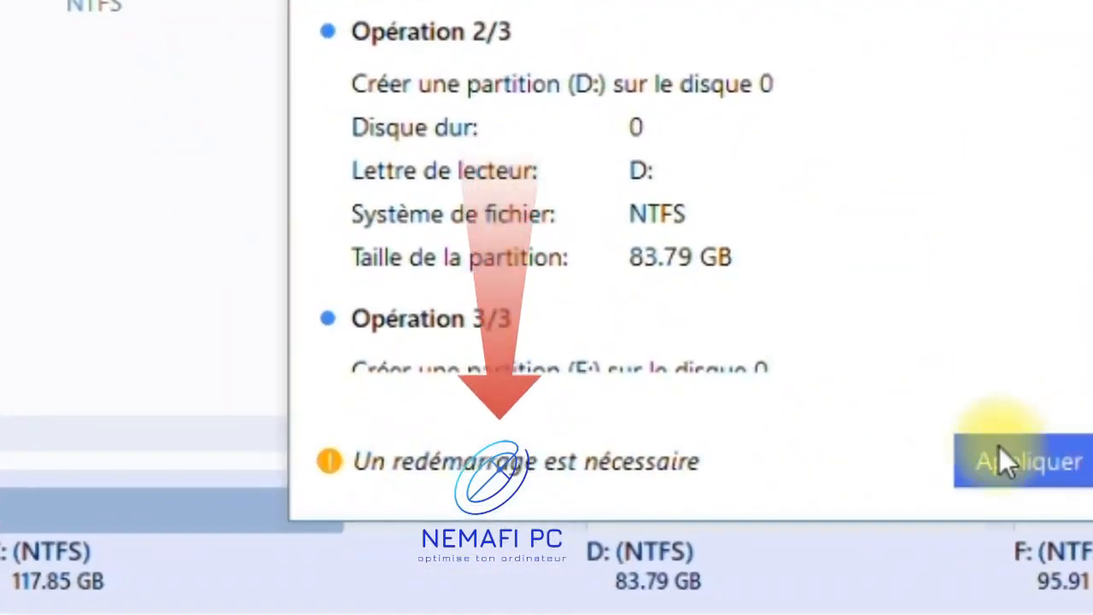
left_click(1016, 461)
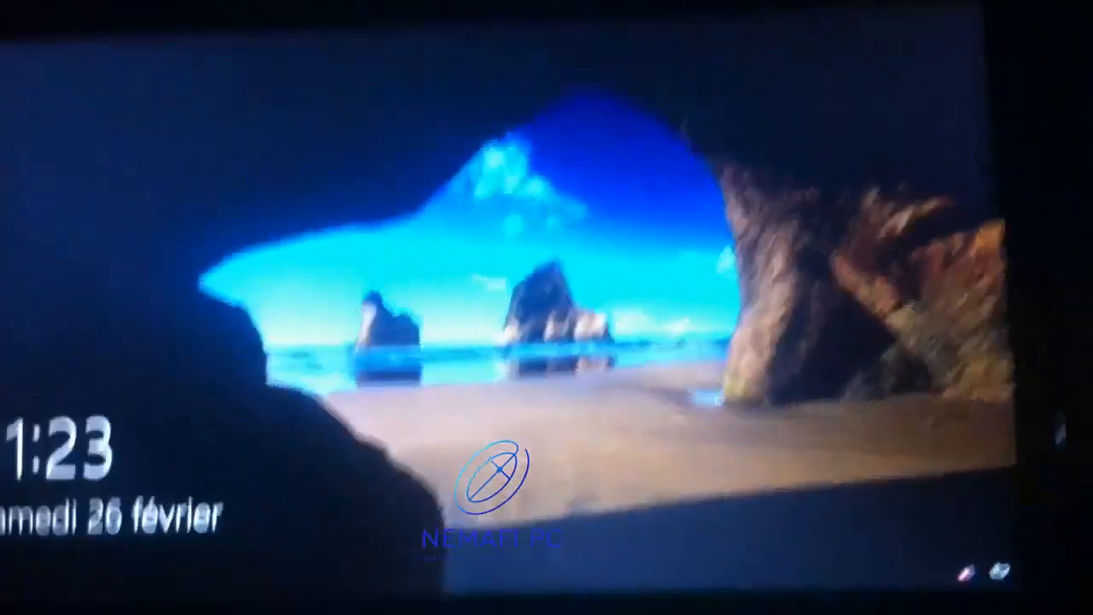
Step: Dismiss the lock screen after the restart and open Ce PC in File Explorer to check the drives
key("Return")
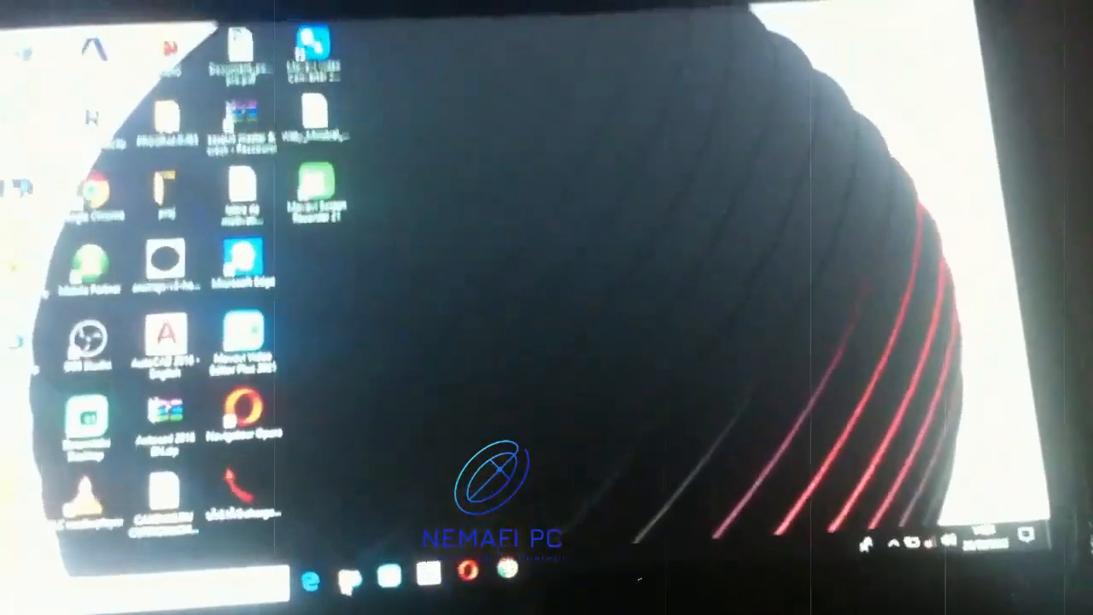
left_click(345, 548)
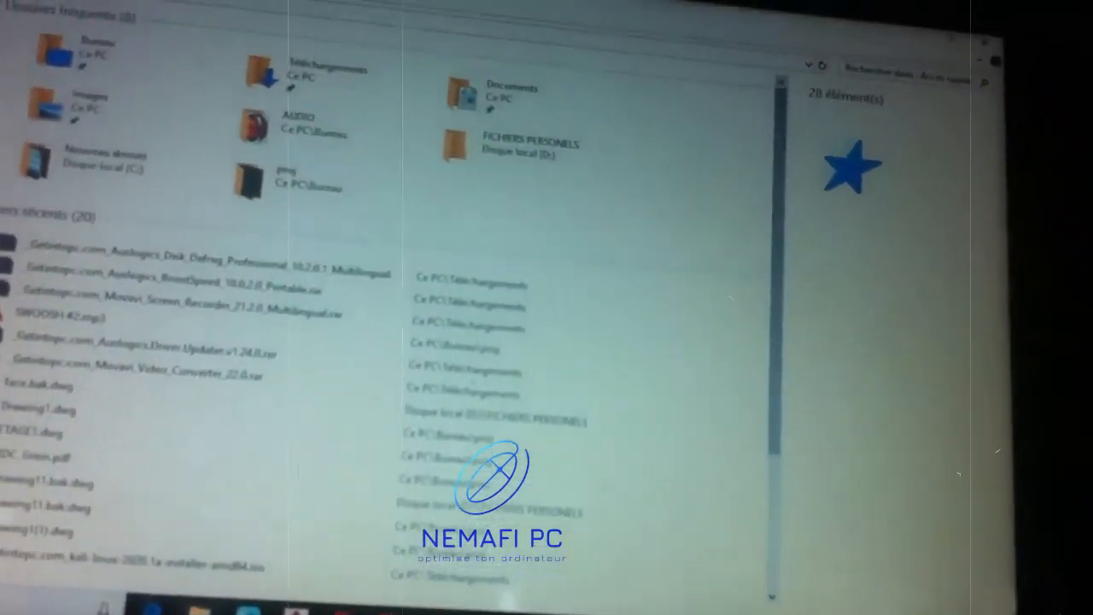
left_click(7, 175)
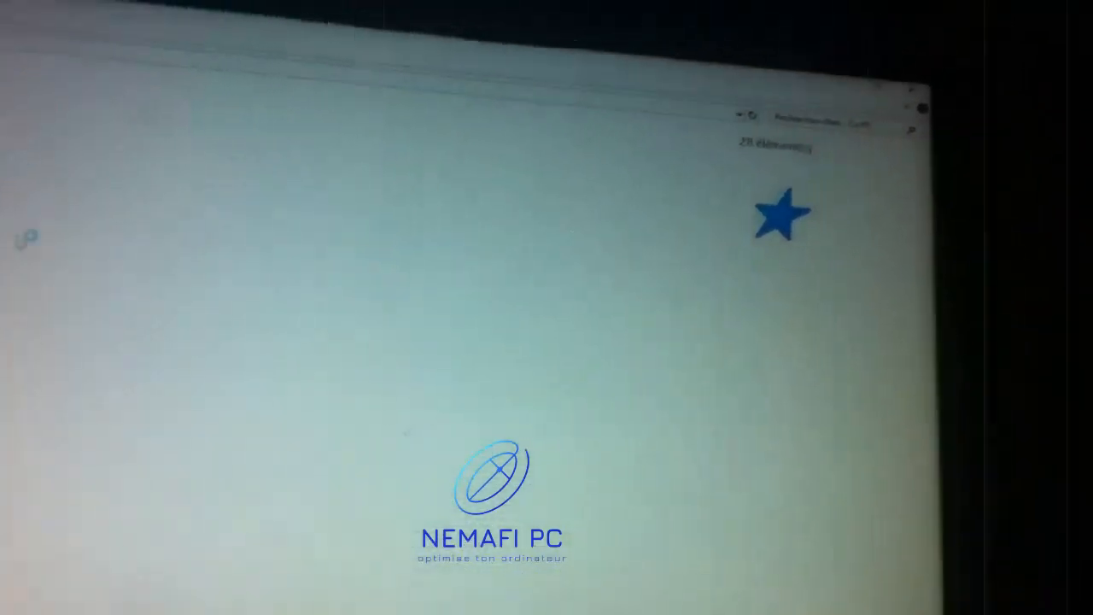